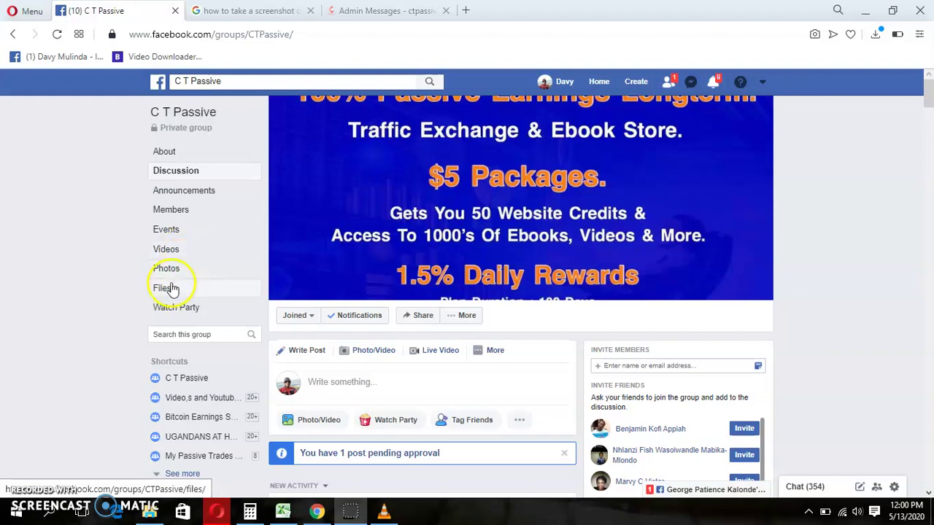
- Open the C T Passive group's files and look through the list of shared spreadsheets and PDFs
left_click(170, 290)
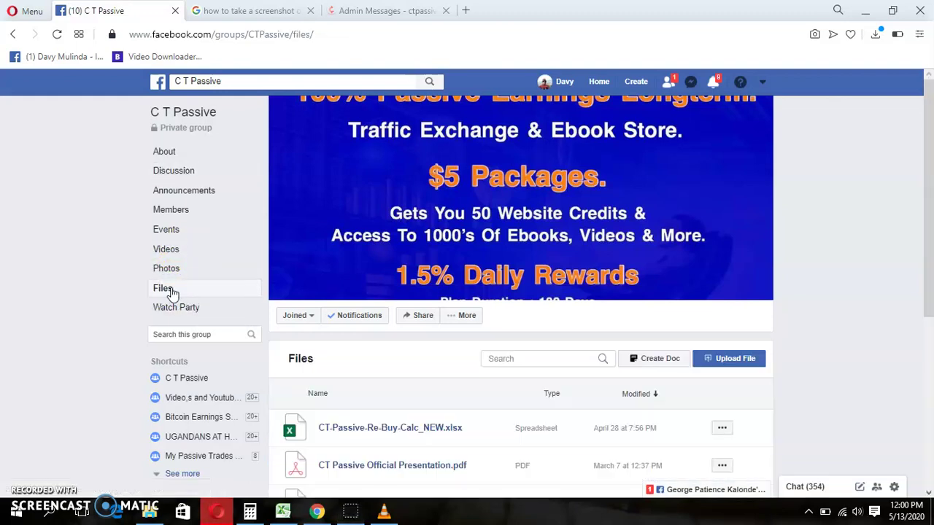
scroll(480, 256, "down", 3)
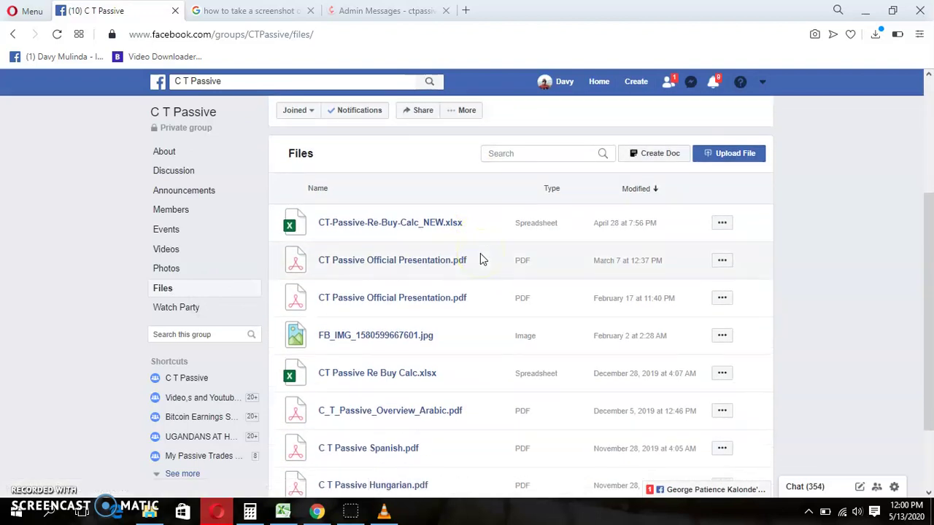
scroll(480, 259, "down", 2)
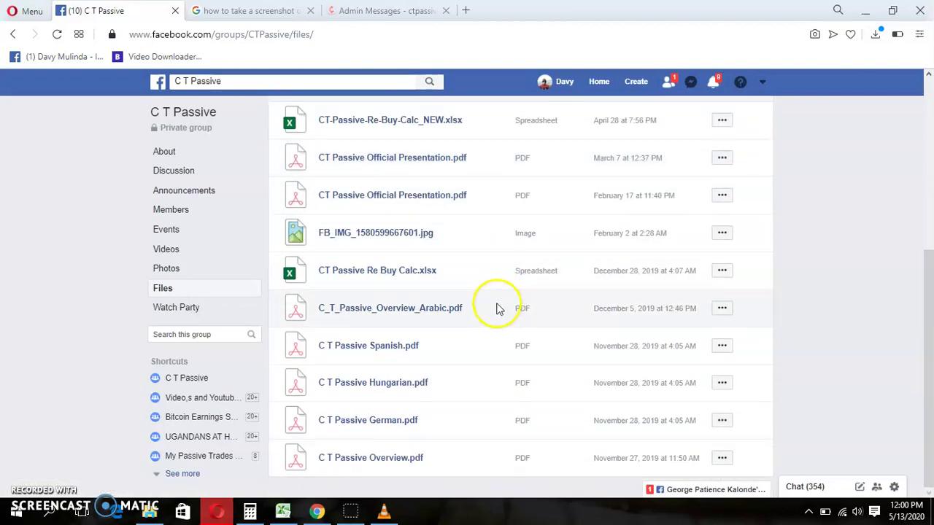
scroll(495, 300, "up", 4)
scroll(495, 300, "down", 4)
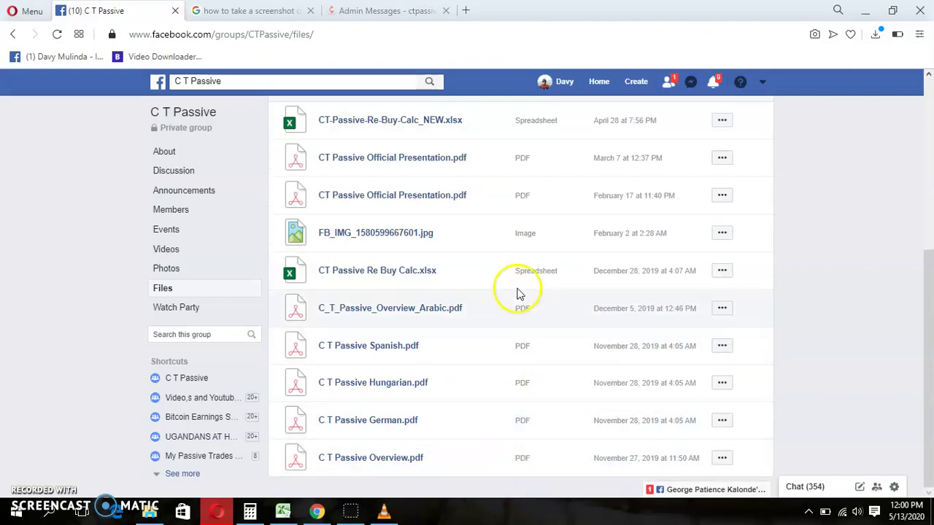
scroll(489, 368, "up", 1)
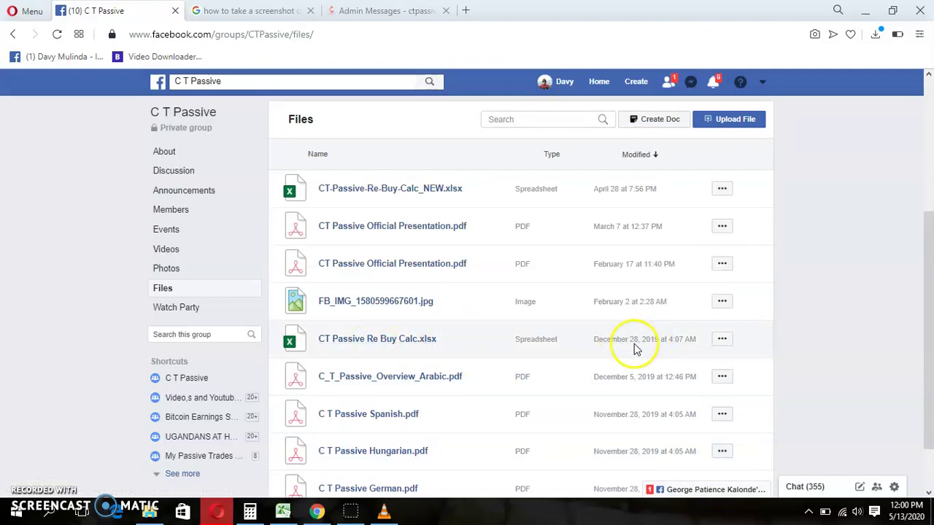
scroll(639, 349, "up", 1)
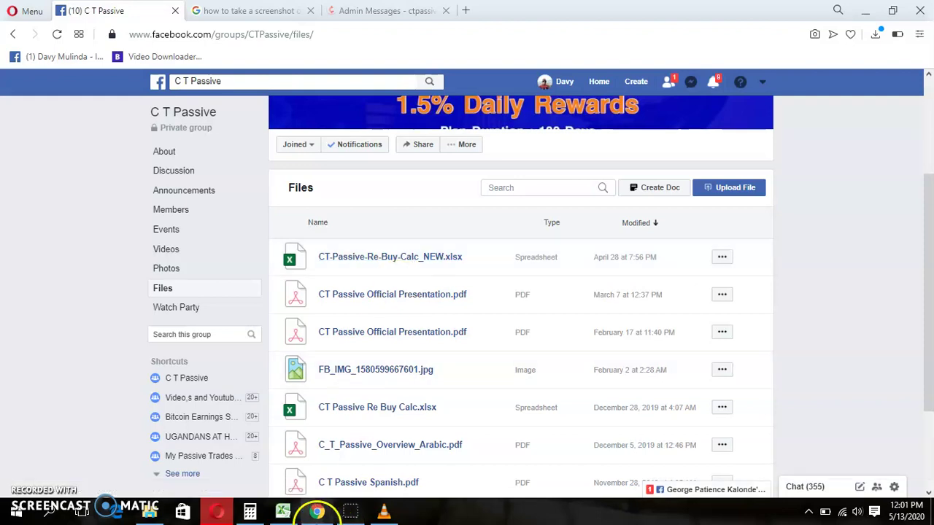
- Switch to Excel to view the open CT-Passive-Re-Buy-Calc_NEW workbook, and return to the group's files in Opera
left_click(283, 510)
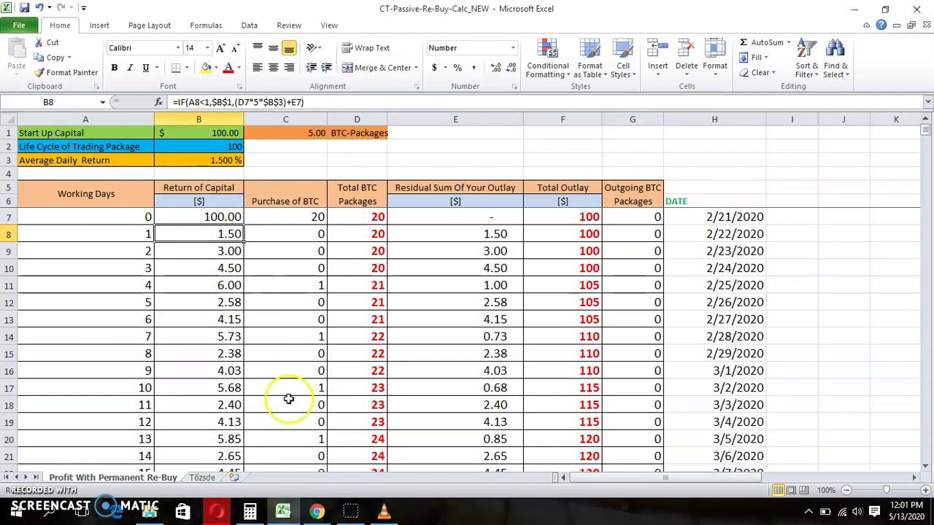
left_click(216, 514)
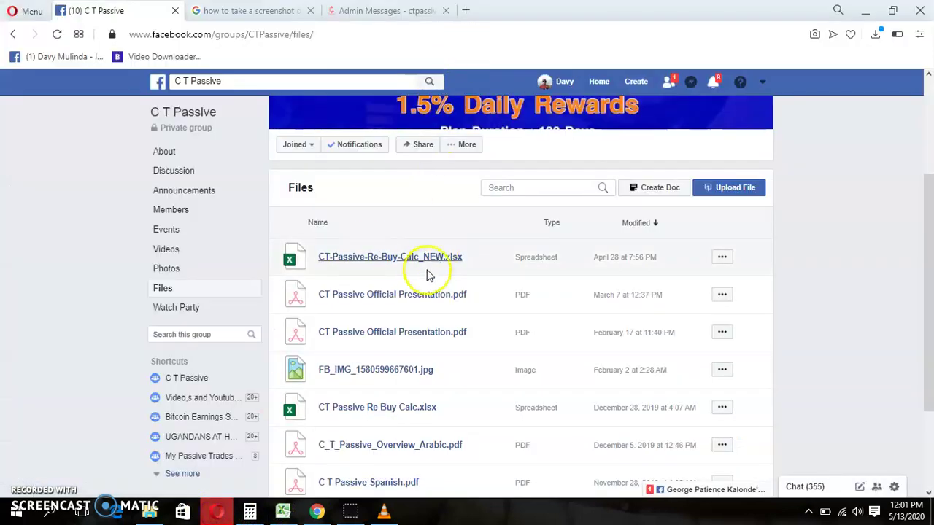
- Open the post for CT-Passive-Re-Buy-Calc_NEW.xlsx from the group's files and download the spreadsheet
scroll(414, 252, "down", 2)
left_click(521, 240)
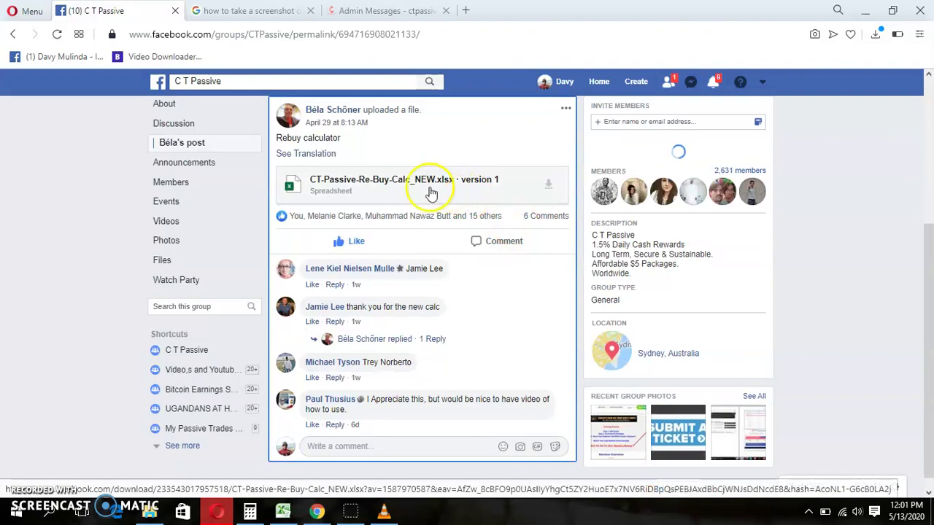
scroll(538, 272, "up", 3)
scroll(539, 272, "down", 3)
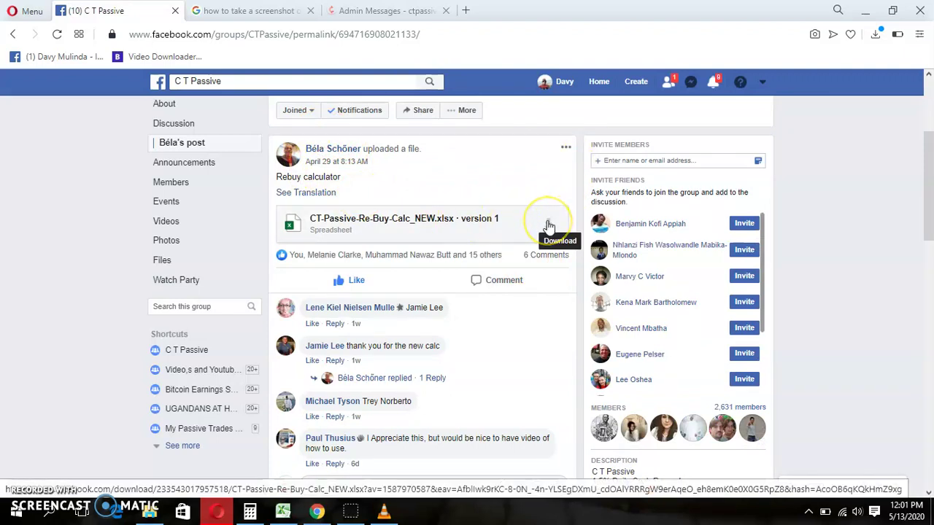
left_click(445, 216)
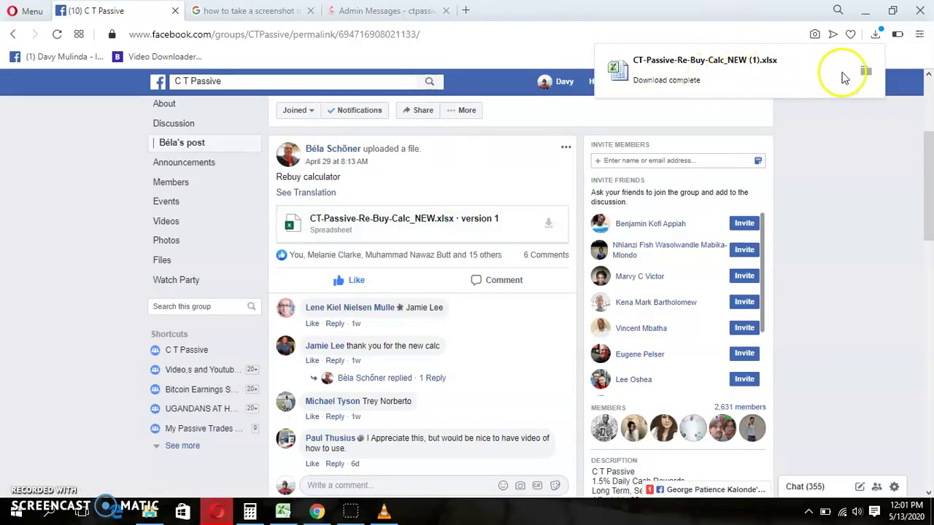
- Open the downloaded CT-Passive-Re-Buy-Calc_NEW (1) workbook from the Downloads folder in Excel and enable editing
left_click(867, 72)
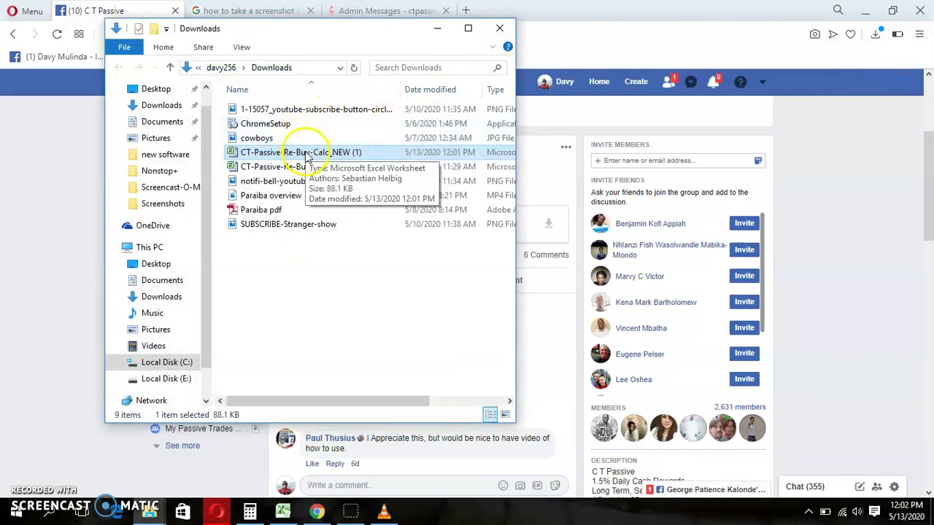
double_click(305, 153)
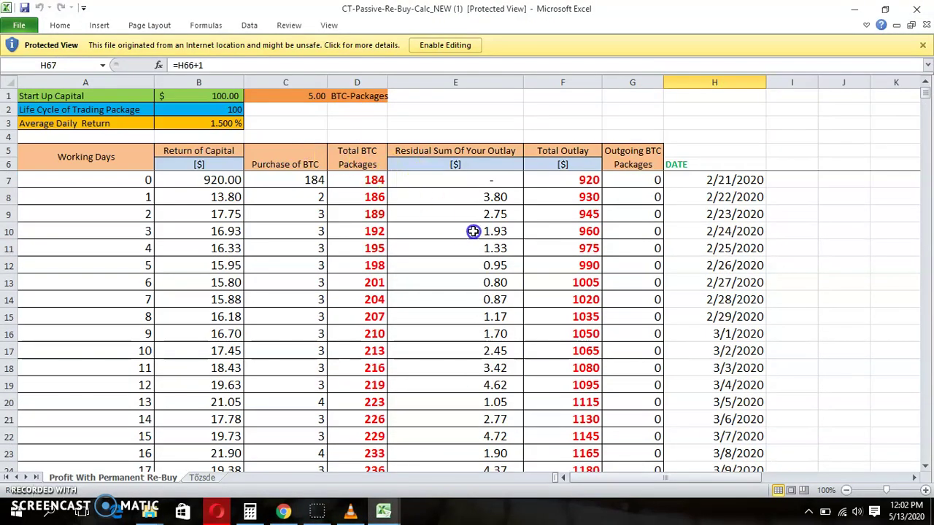
scroll(474, 231, "down", 2)
scroll(473, 231, "up", 2)
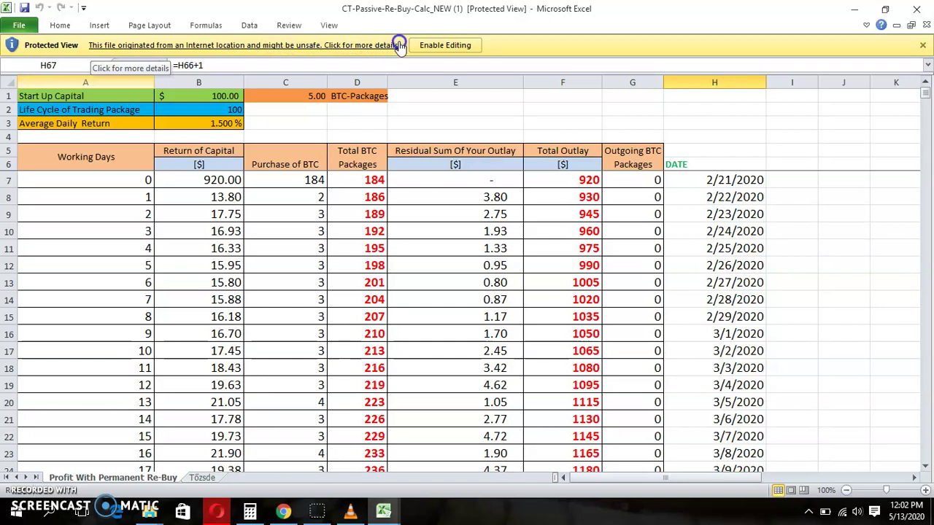
left_click(450, 46)
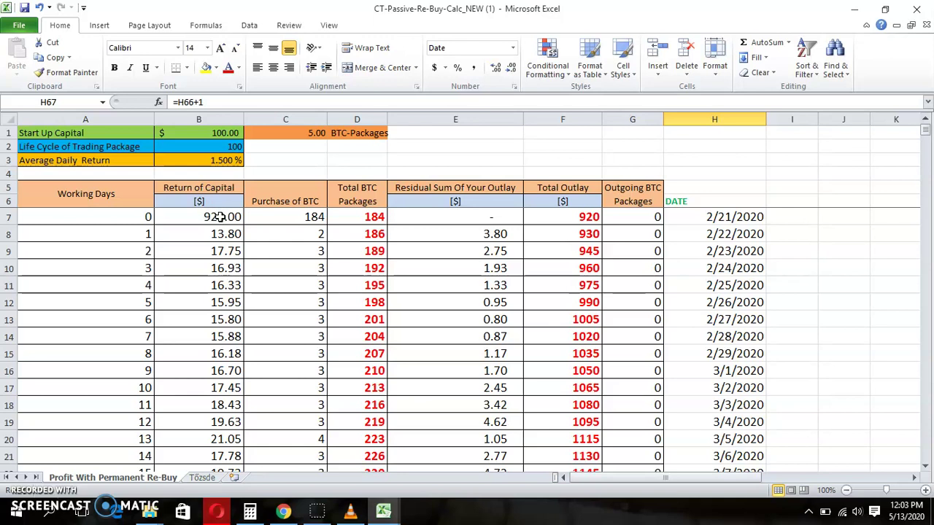
- Set the day 0 Return of Capital in cell B7 to 20
left_click(211, 217)
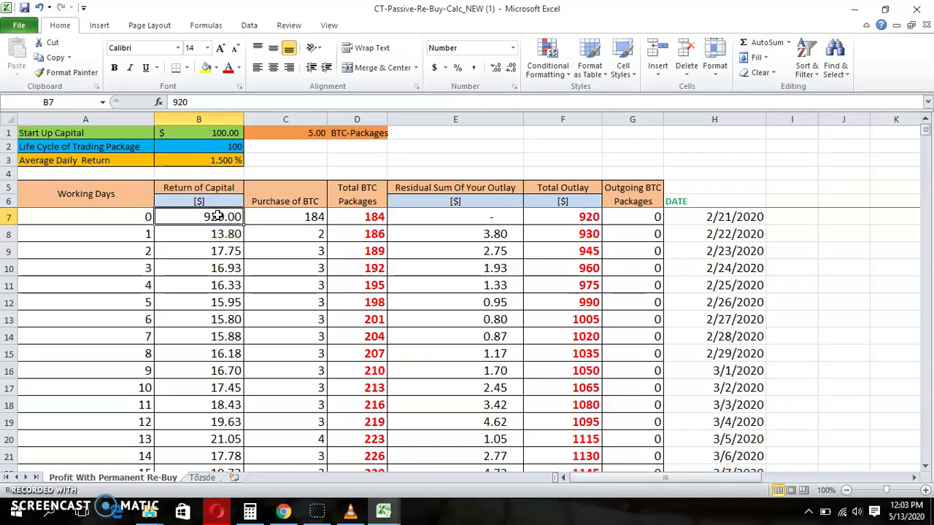
type("20")
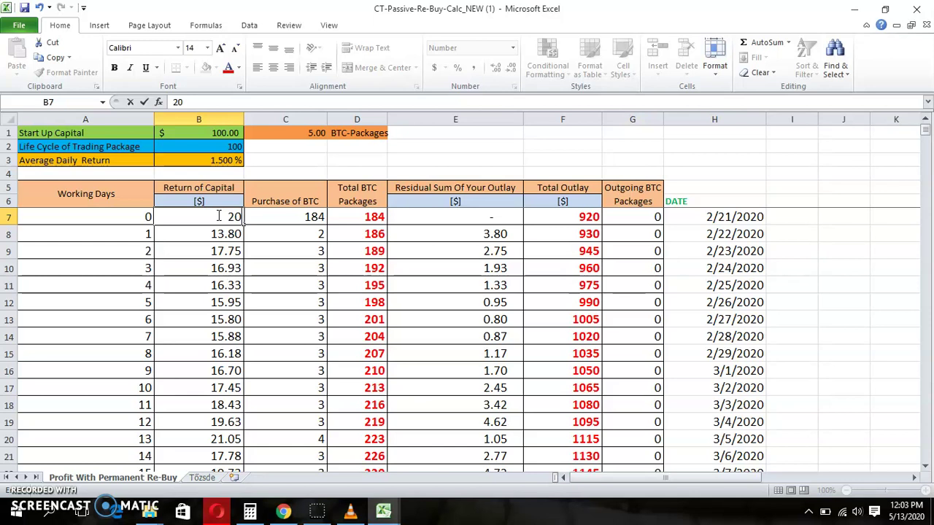
key("Return")
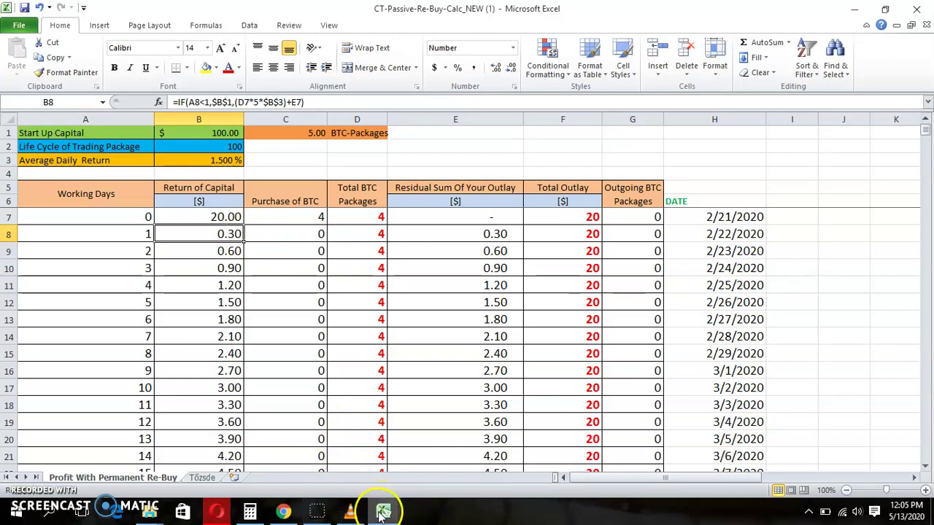
- Switch to Calculator, clear the old entry and divide 1.5 by 100
left_click(250, 510)
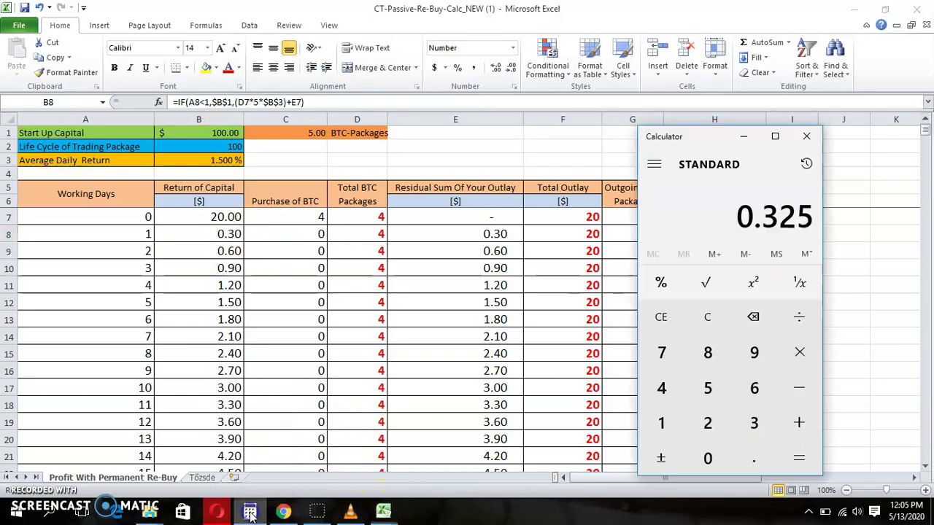
left_click(661, 317)
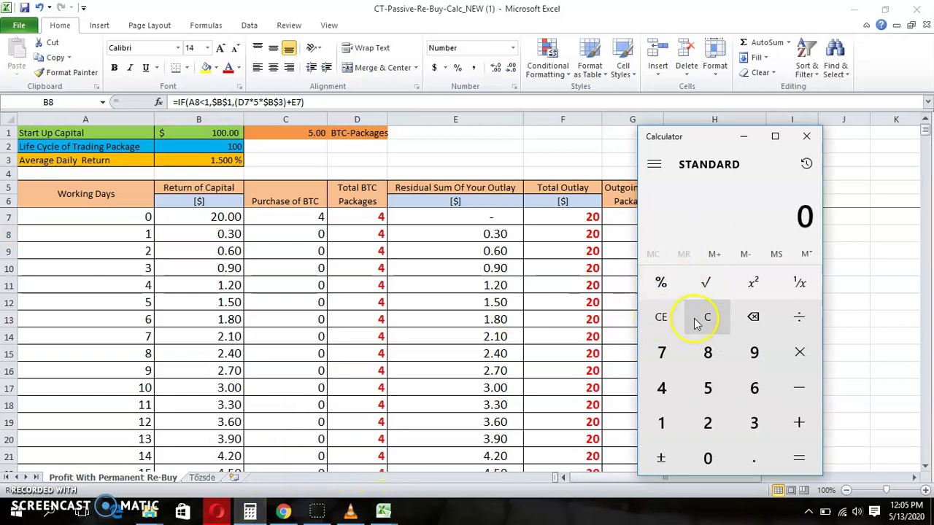
left_click(662, 425)
left_click(753, 458)
left_click(708, 388)
left_click(799, 316)
left_click(661, 424)
double_click(704, 458)
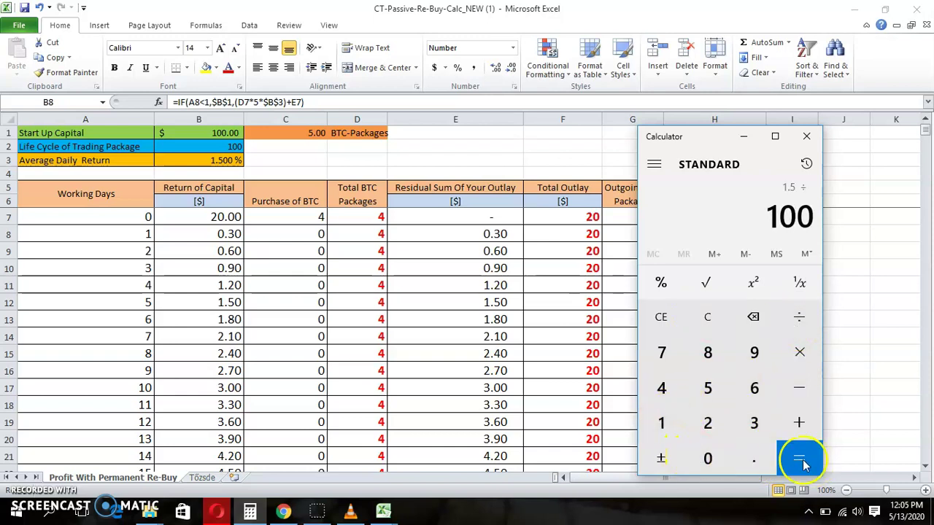
left_click(799, 458)
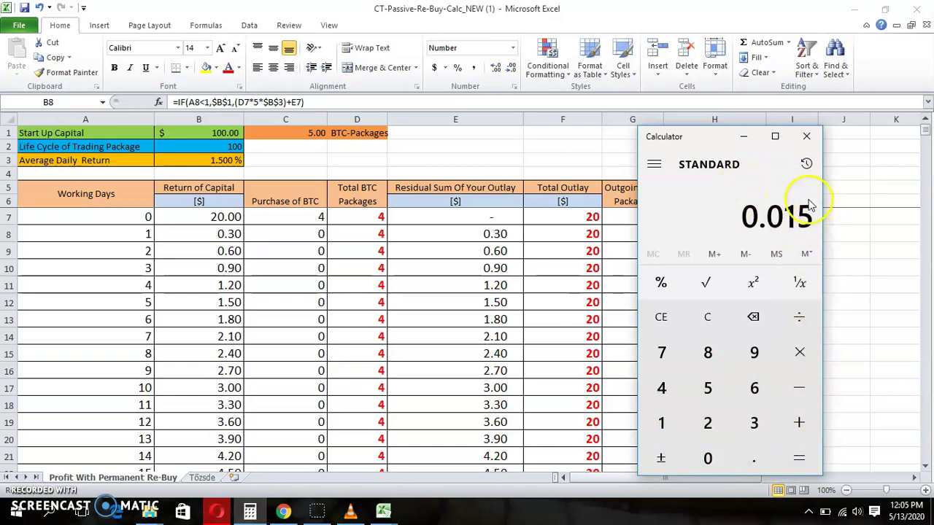
- Multiply the daily rate by the 5 dollar package price and that result by 4 packages
left_click(801, 353)
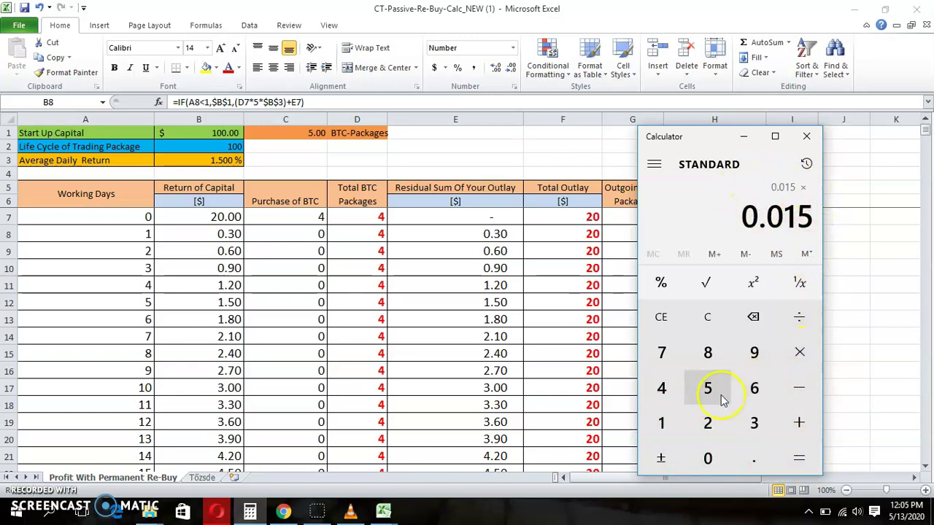
left_click(707, 388)
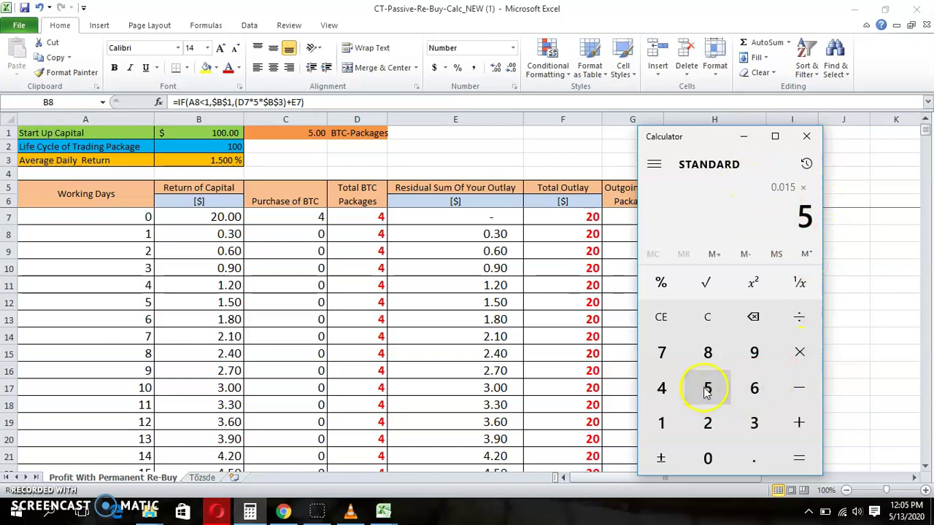
left_click(797, 457)
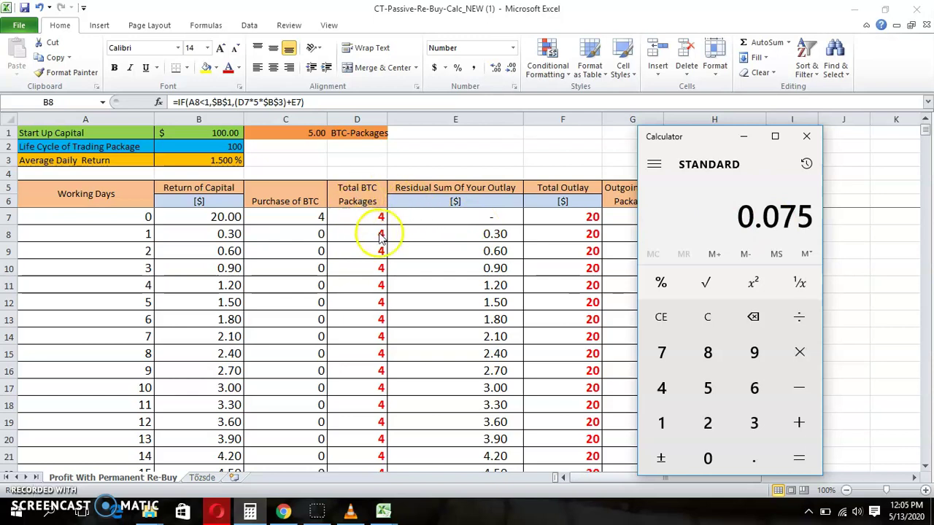
left_click(800, 352)
left_click(662, 386)
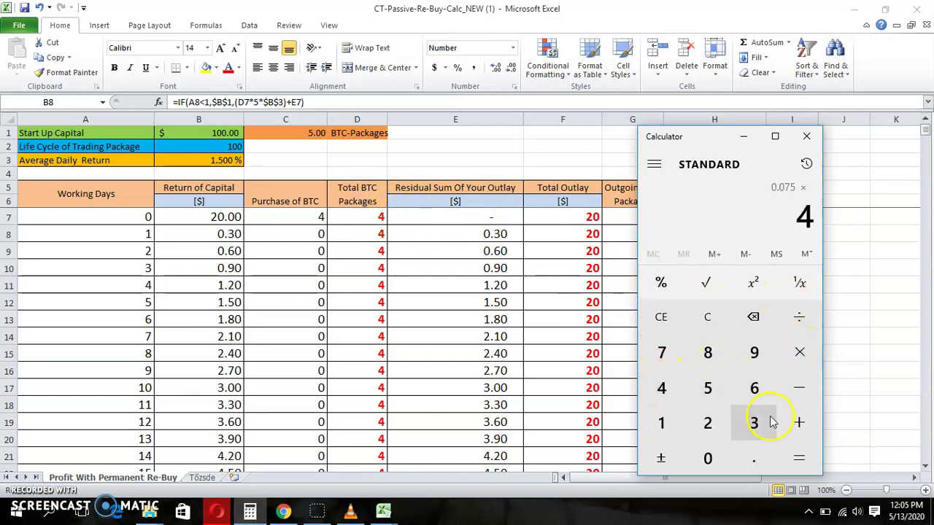
left_click(799, 457)
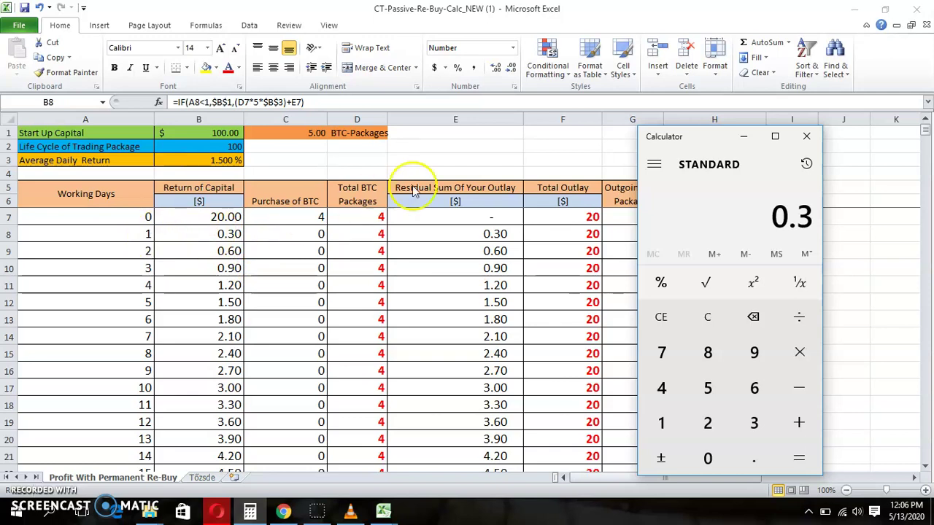
- Move the Calculator clear of the Outgoing BTC Packages column and examine how the total packages change past working day 100
left_click_drag(708, 137, 788, 137)
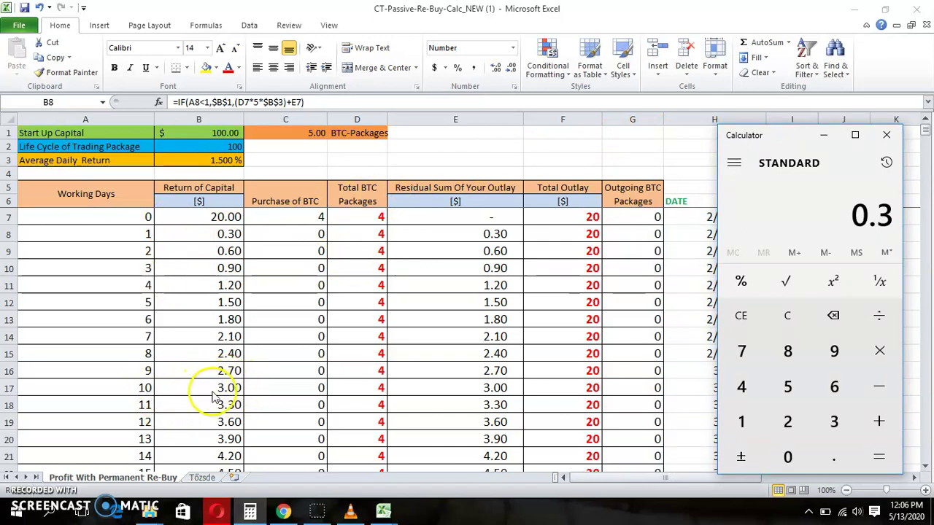
scroll(248, 362, "down", 12)
scroll(248, 361, "down", 4)
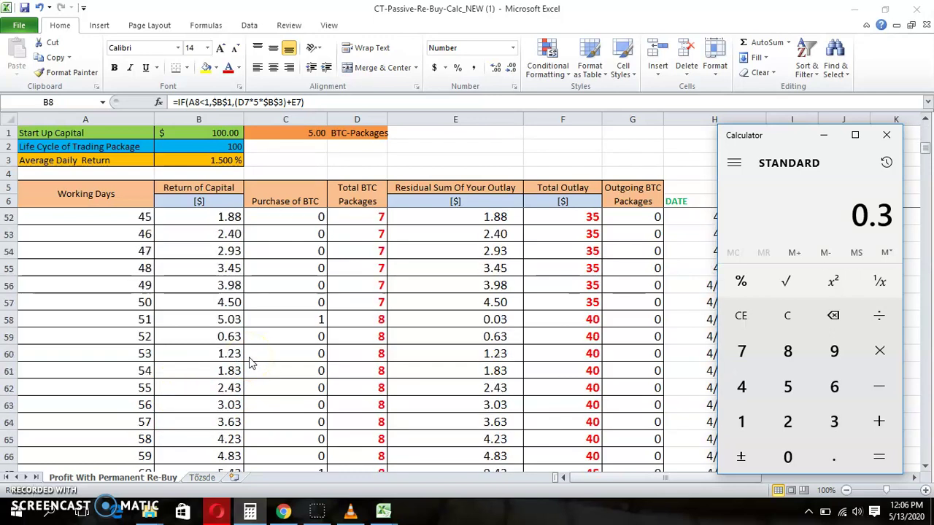
scroll(236, 316, "up", 7)
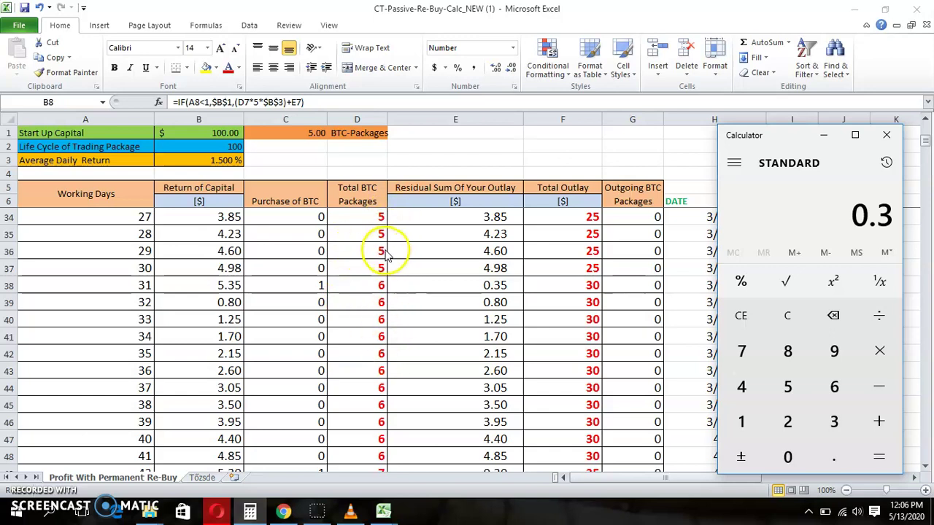
scroll(387, 252, "up", 9)
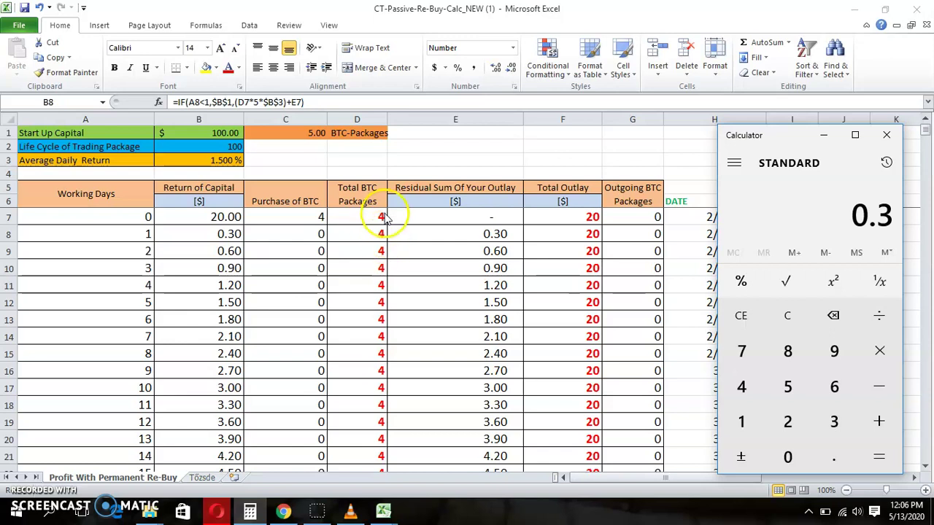
scroll(385, 217, "down", 9)
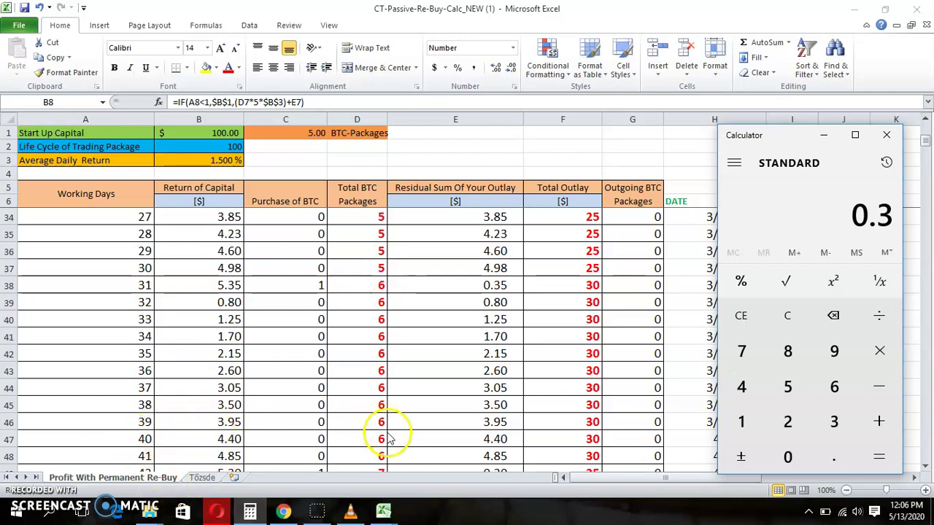
scroll(389, 439, "down", 19)
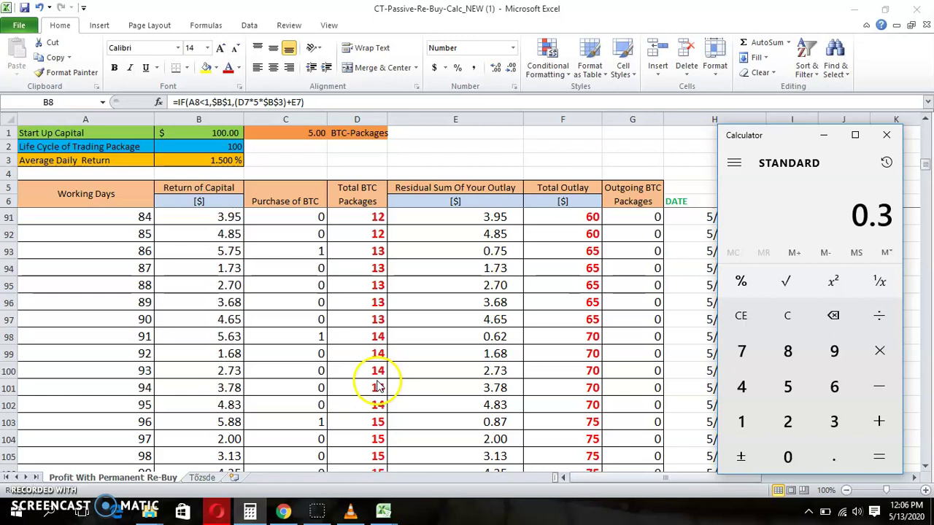
scroll(378, 387, "down", 3)
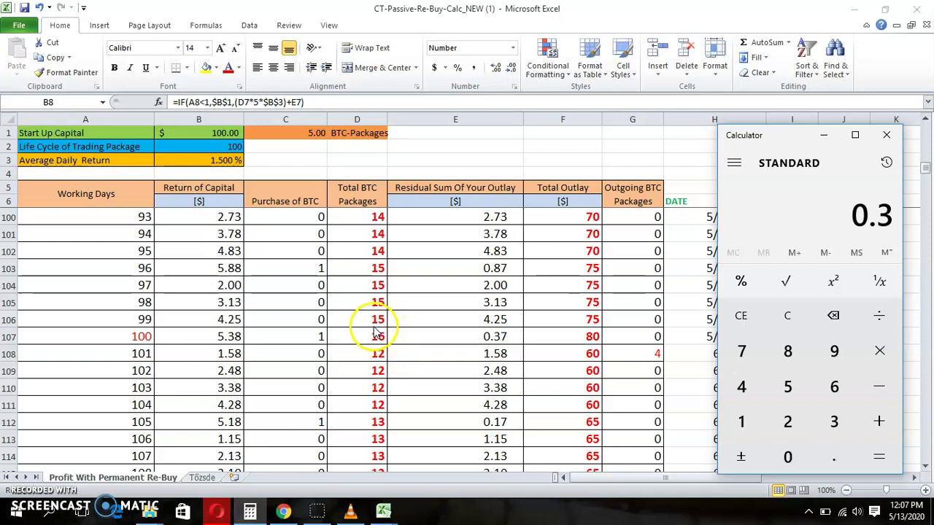
scroll(376, 338, "up", 20)
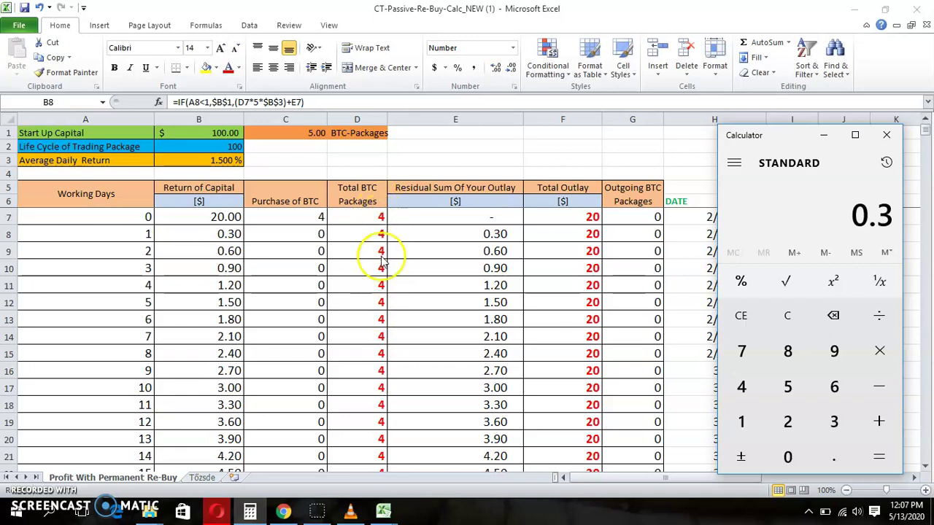
- Set the day 0 Return of Capital in cell B7 to 100
scroll(380, 259, "down", 20)
scroll(384, 285, "down", 9)
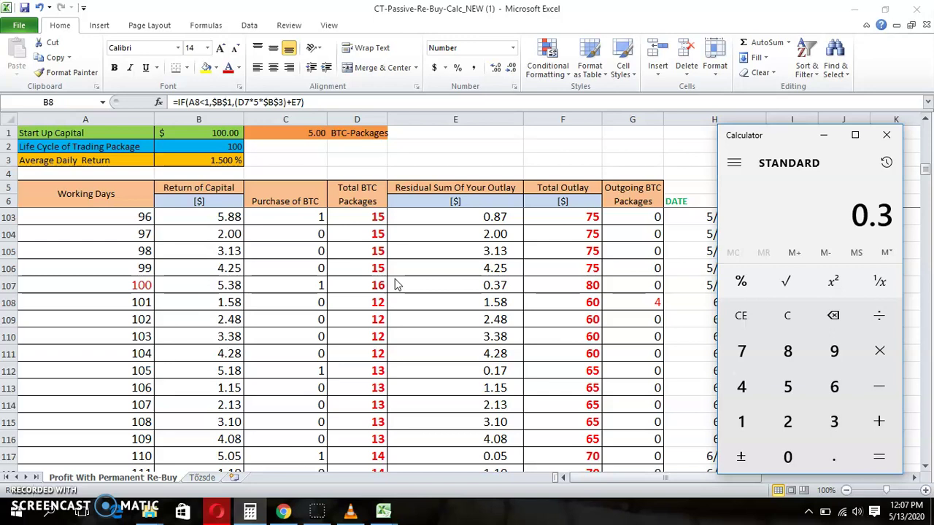
scroll(383, 286, "up", 20)
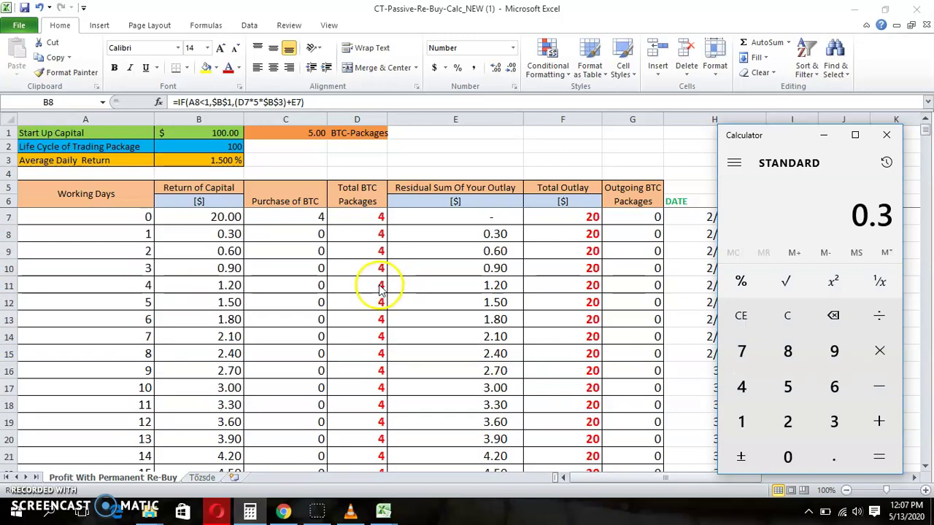
left_click(218, 217)
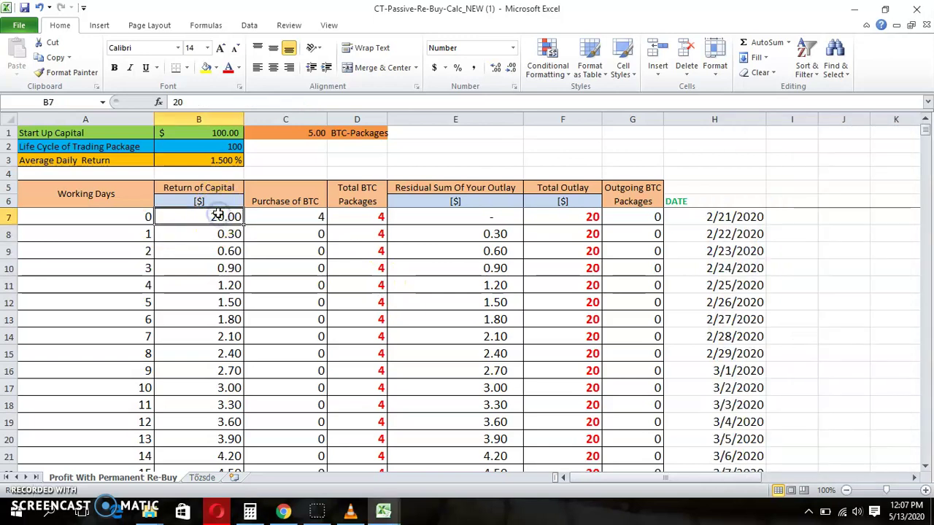
type("1")
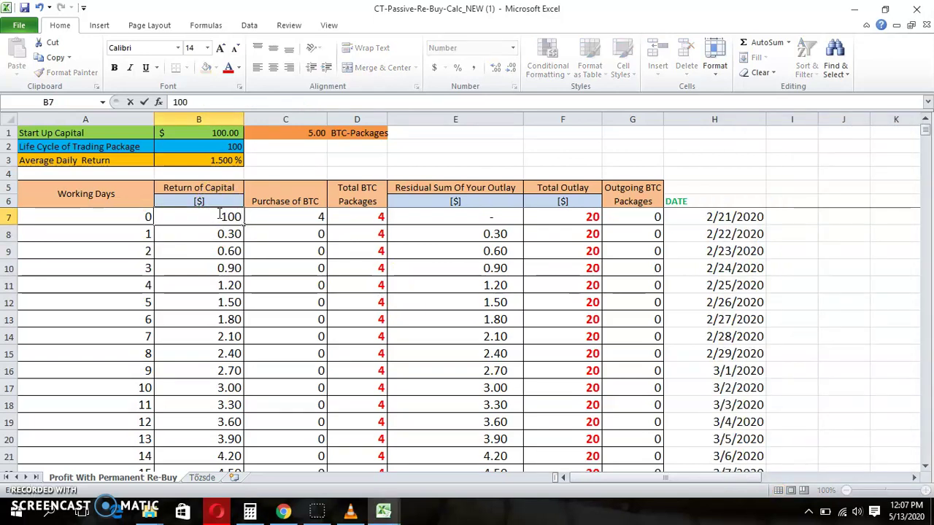
type("00")
key("Return")
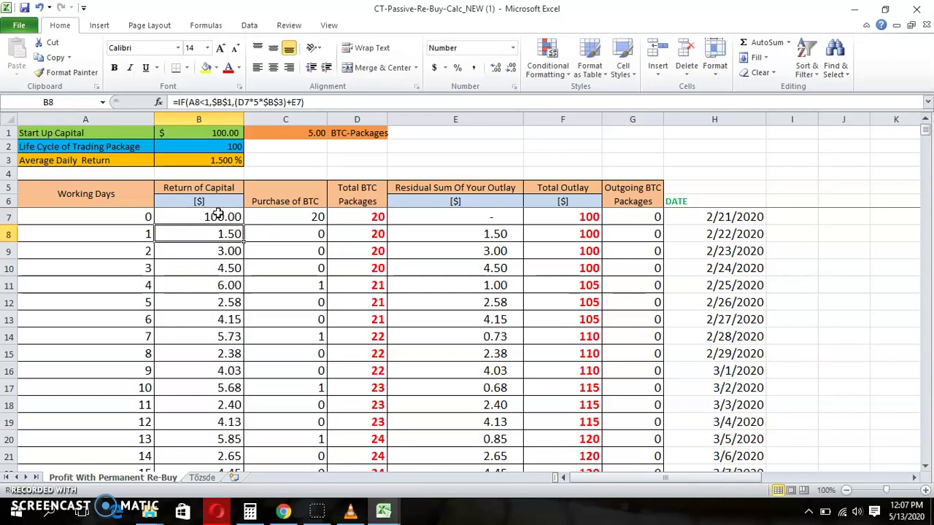
left_click(204, 231)
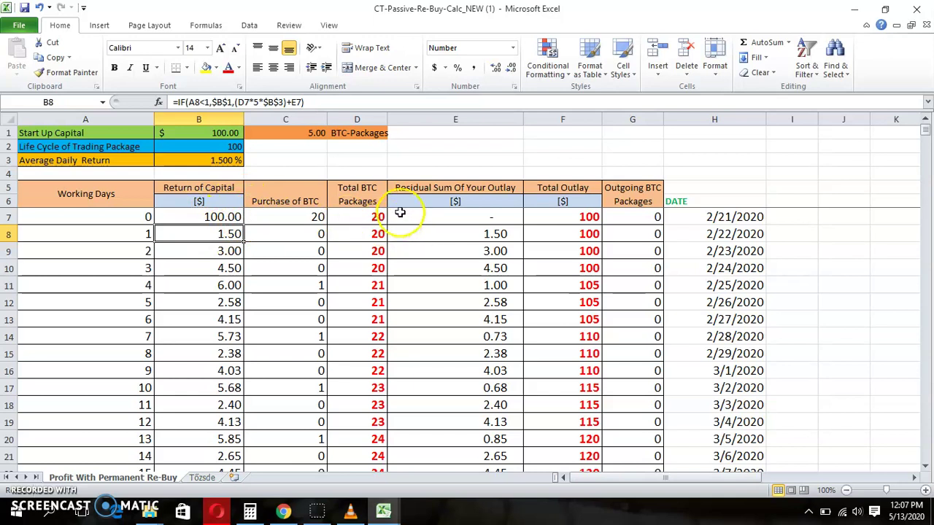
- Examine how the total BTC packages develop from a 100 dollar start until just past working day 100
scroll(383, 361, "down", 4)
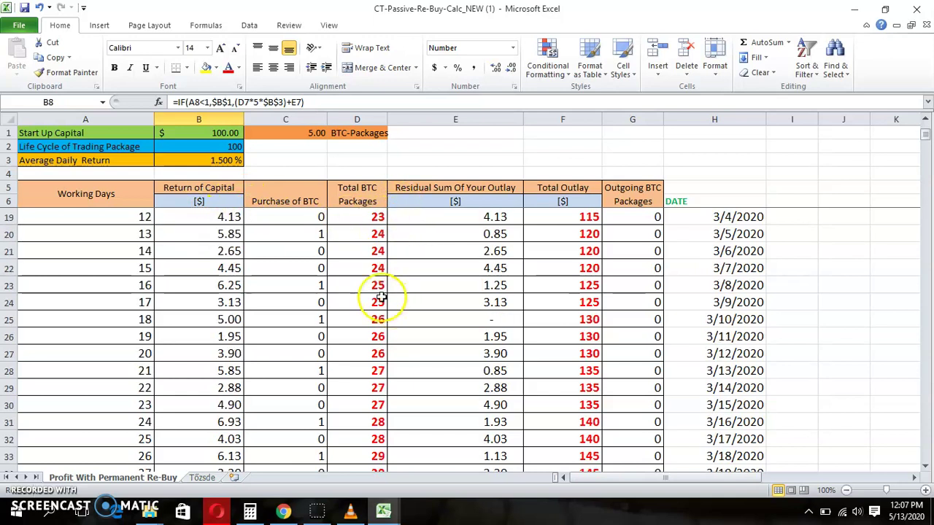
scroll(181, 366, "down", 3)
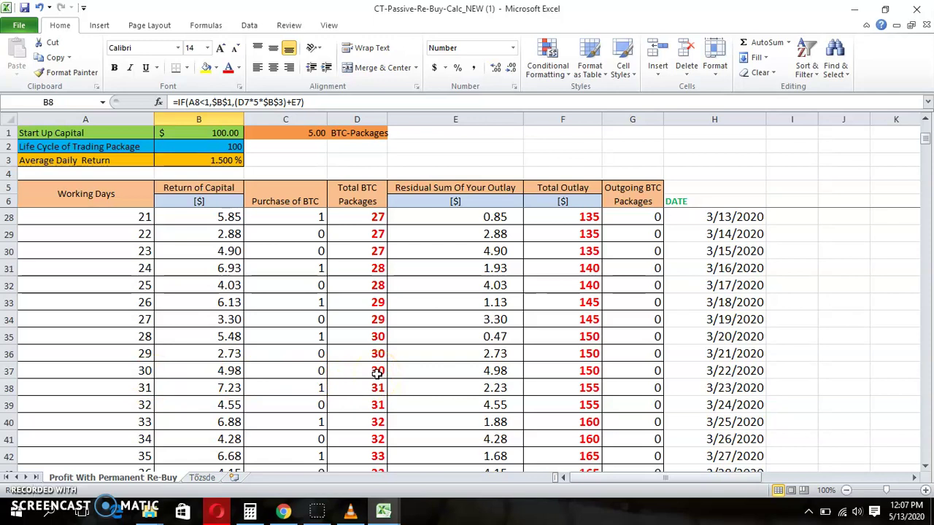
scroll(377, 373, "up", 7)
scroll(379, 252, "down", 5)
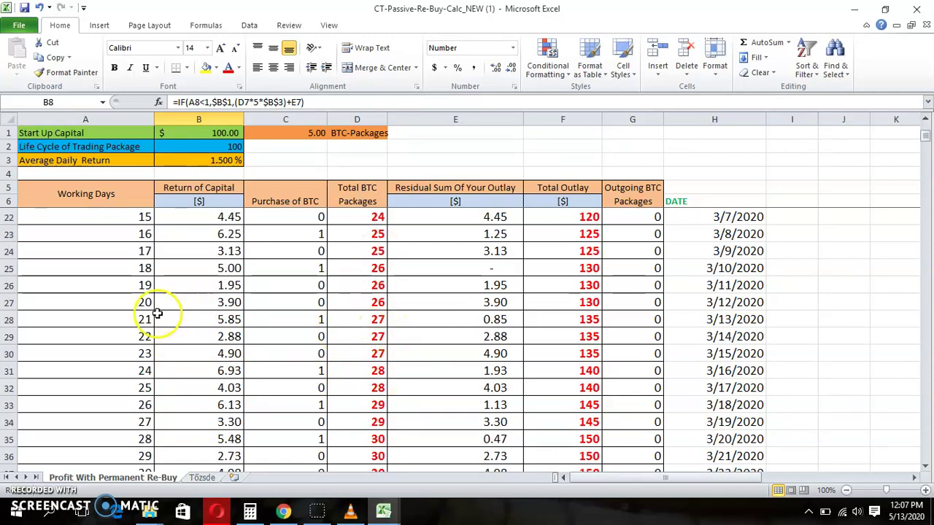
scroll(157, 313, "down", 10)
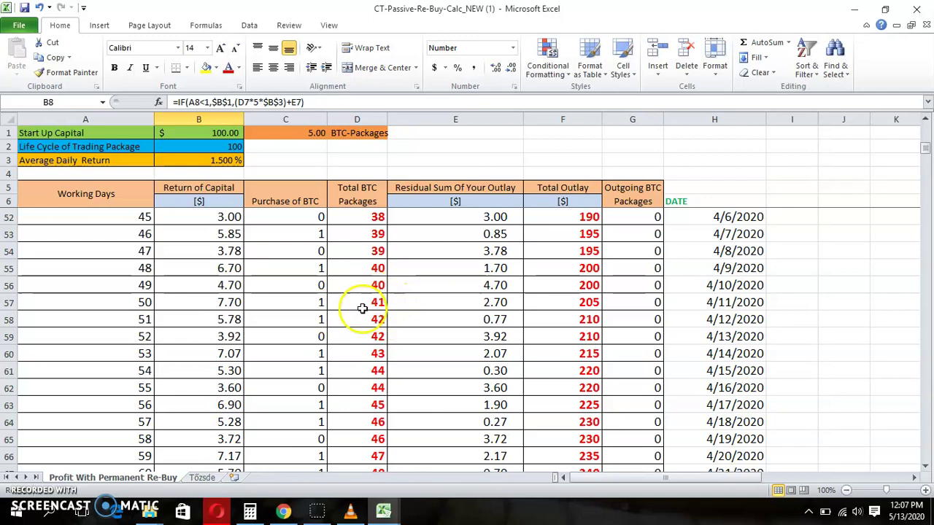
scroll(369, 312, "down", 13)
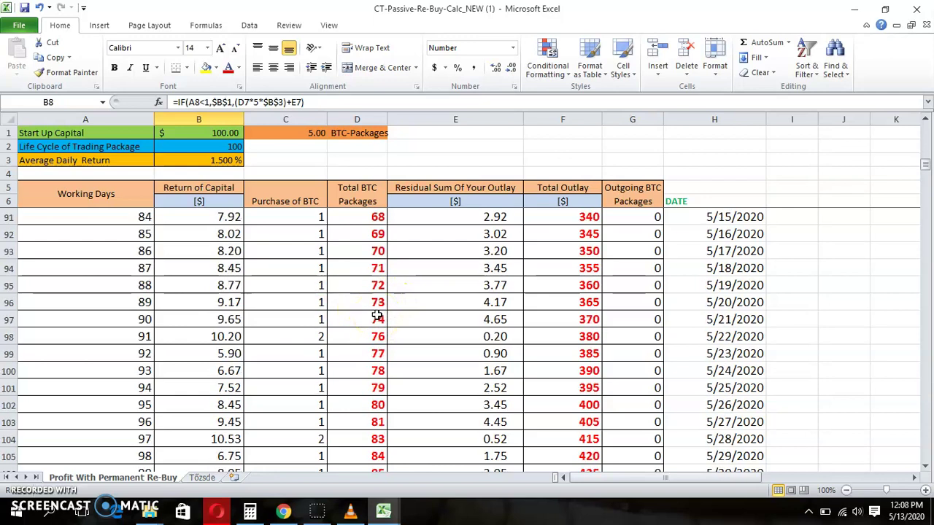
scroll(377, 315, "down", 4)
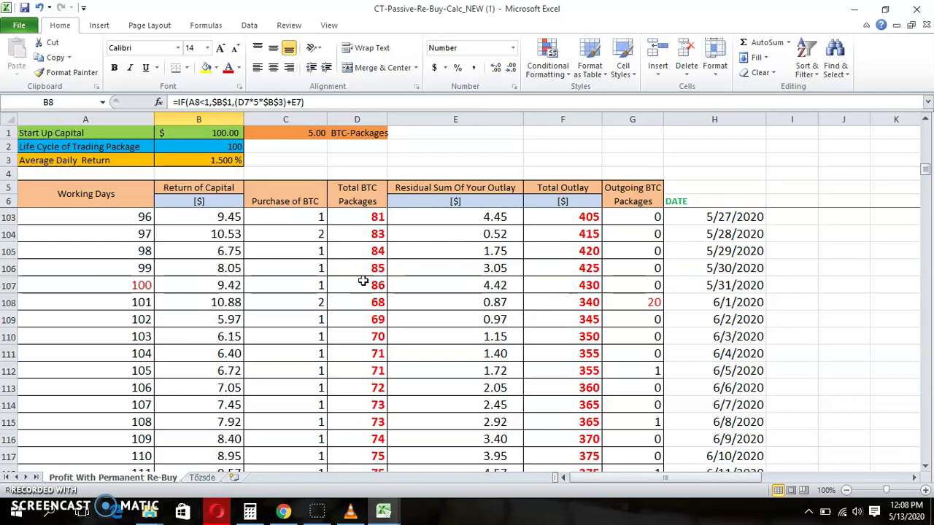
- Raise the day 0 Return of Capital in cell B7 to 1000
scroll(363, 286, "up", 20)
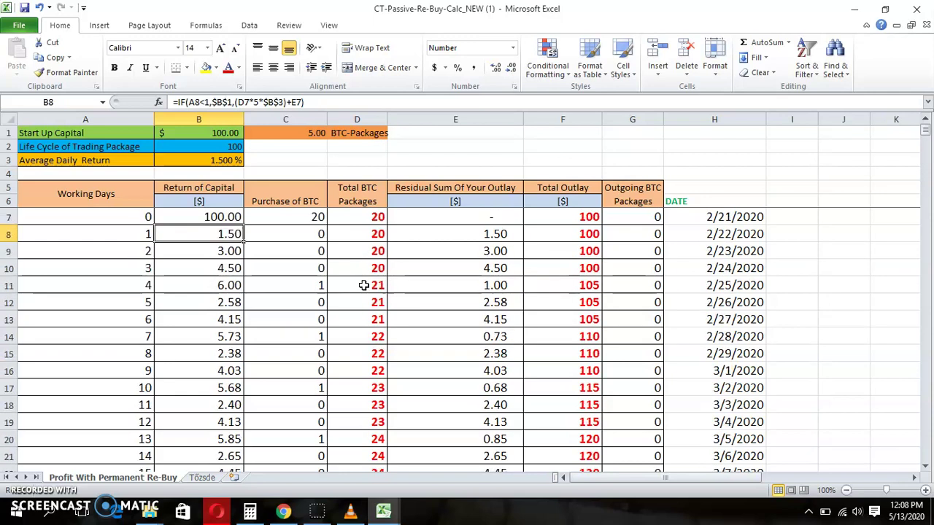
left_click(211, 217)
type("1")
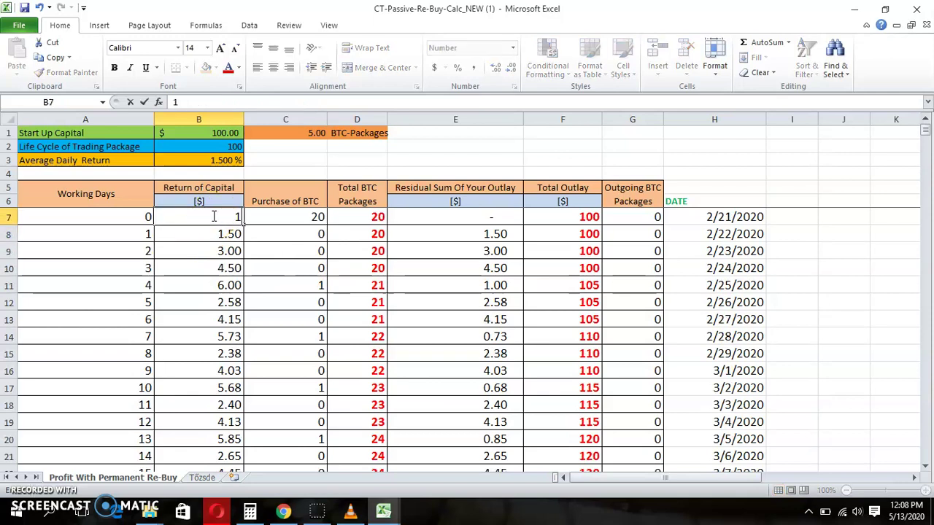
key("Return")
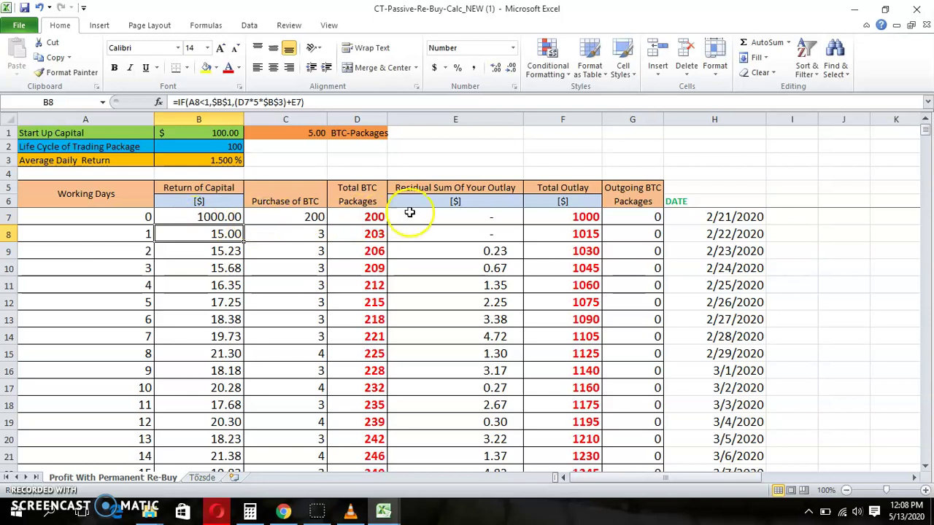
- Examine the daily returns, package purchases and total packages for the 1000 dollar start through working day 100
scroll(415, 323, "down", 8)
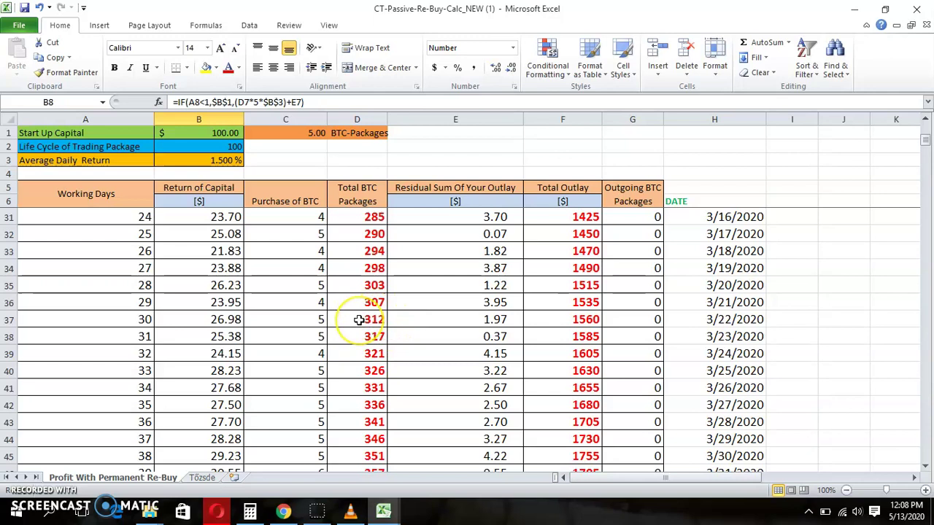
scroll(359, 320, "down", 6)
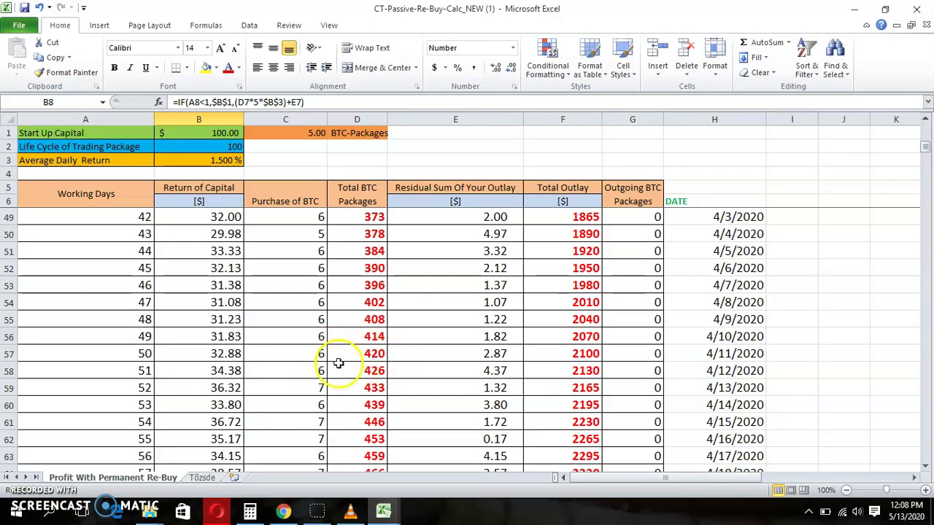
scroll(332, 359, "down", 7)
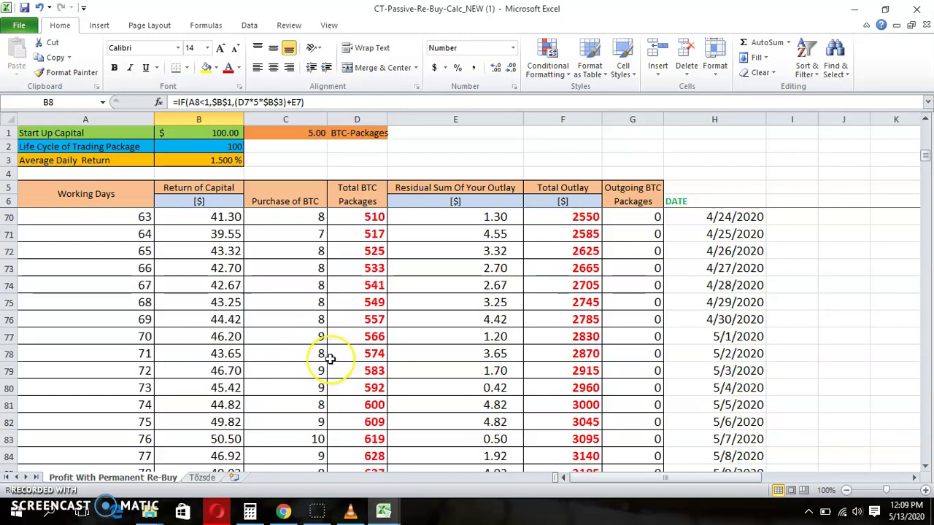
scroll(330, 359, "down", 5)
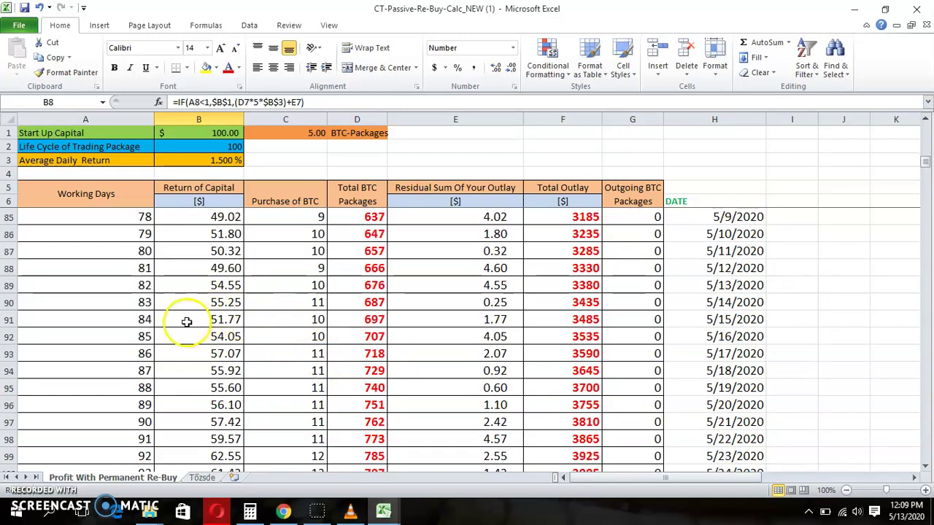
scroll(187, 322, "down", 2)
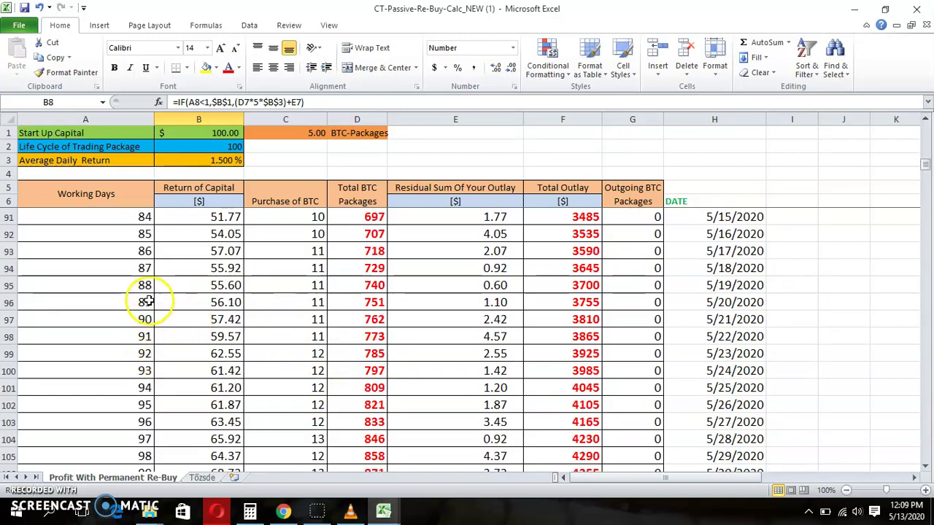
scroll(147, 307, "down", 3)
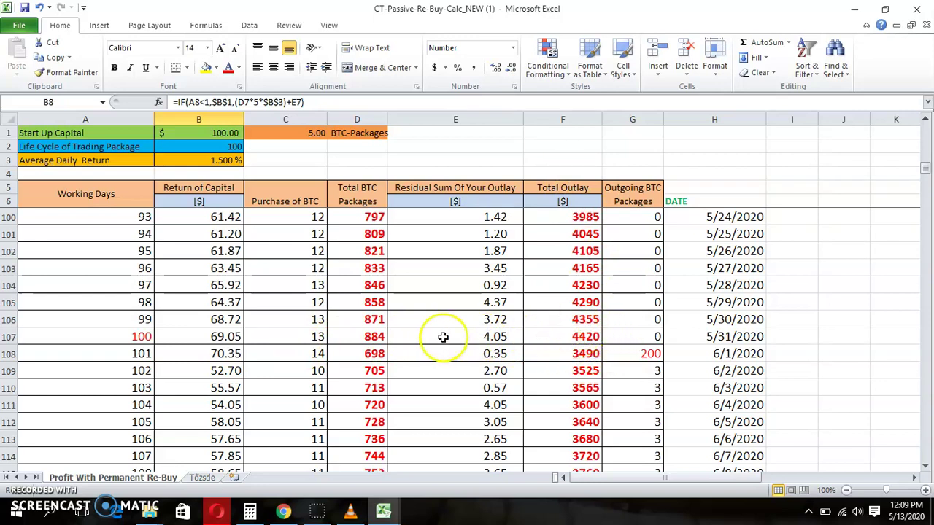
- Switch to Calculator, clear the old entry and multiply the 884 packages of day 100 by the 5 dollar package price
left_click(249, 513)
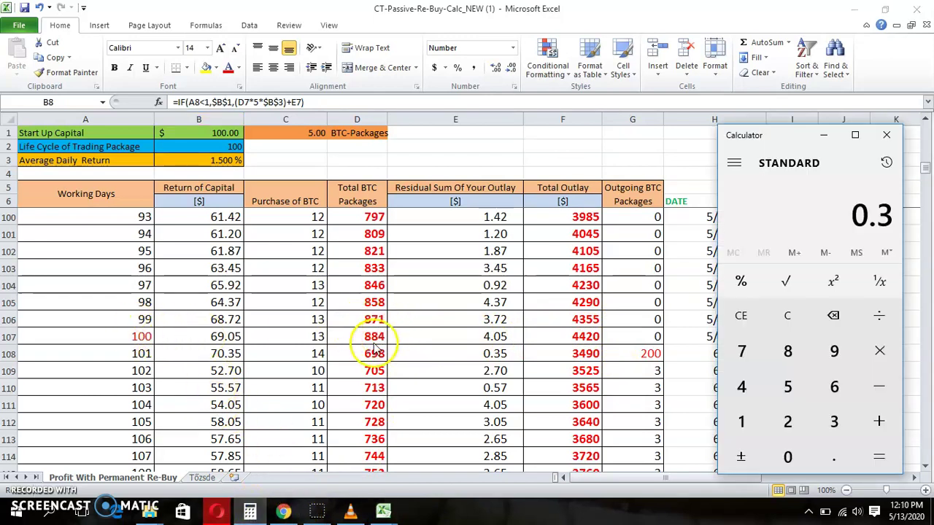
left_click(741, 317)
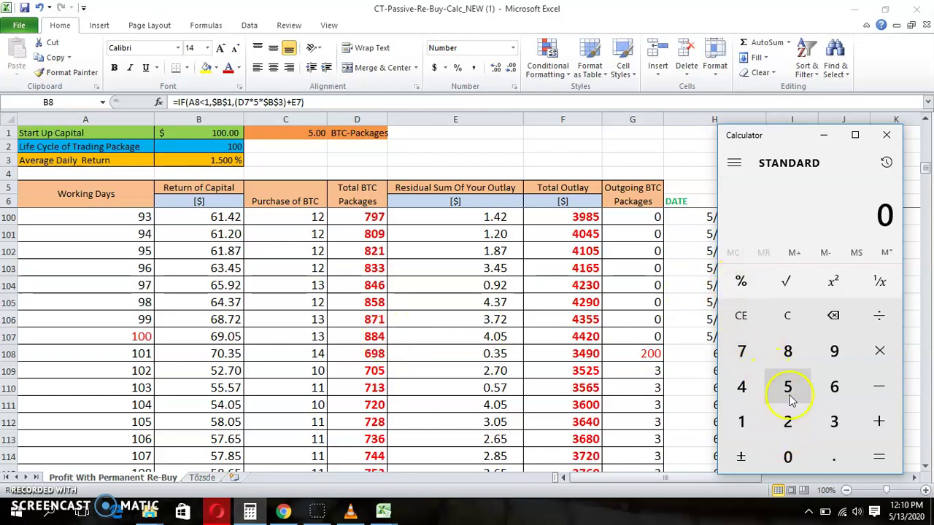
double_click(788, 353)
left_click(740, 390)
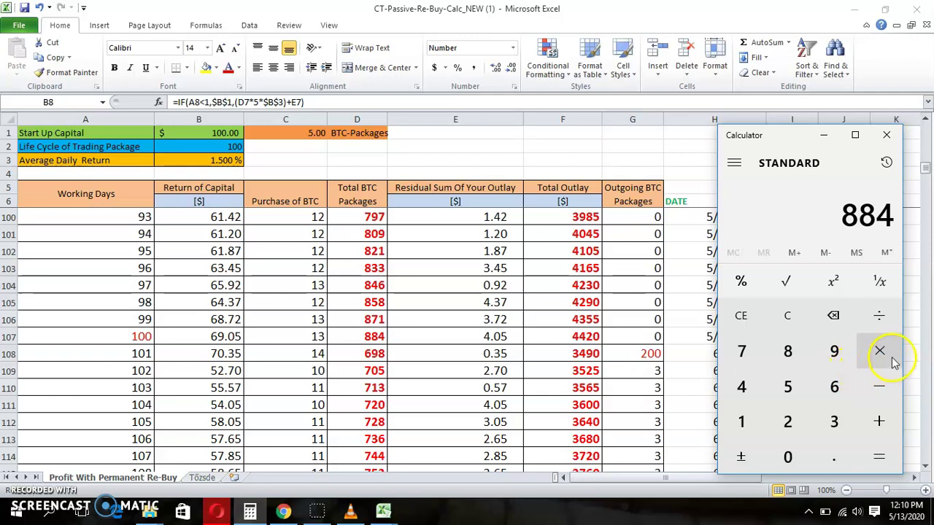
left_click(788, 386)
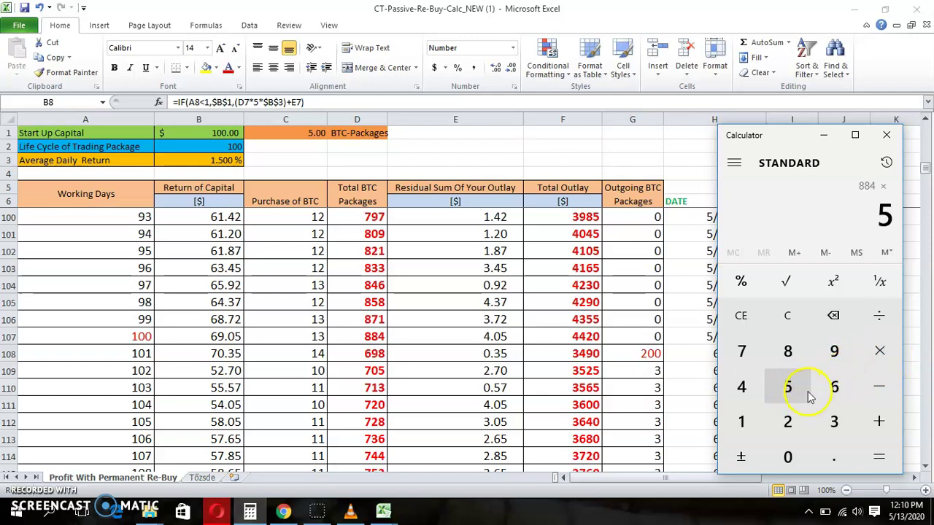
left_click(880, 456)
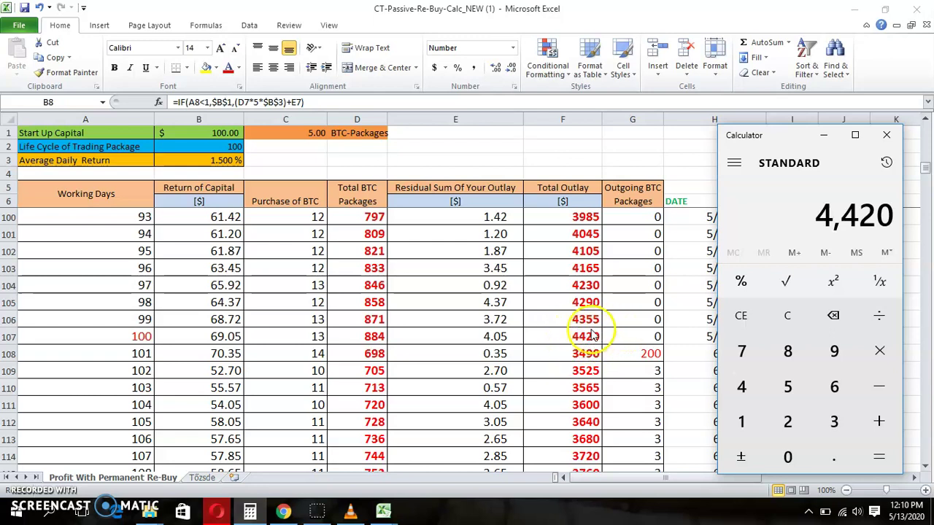
- Return to the worksheet and set the day 0 Return of Capital in cell B7 to 5000
scroll(593, 346, "up", 1)
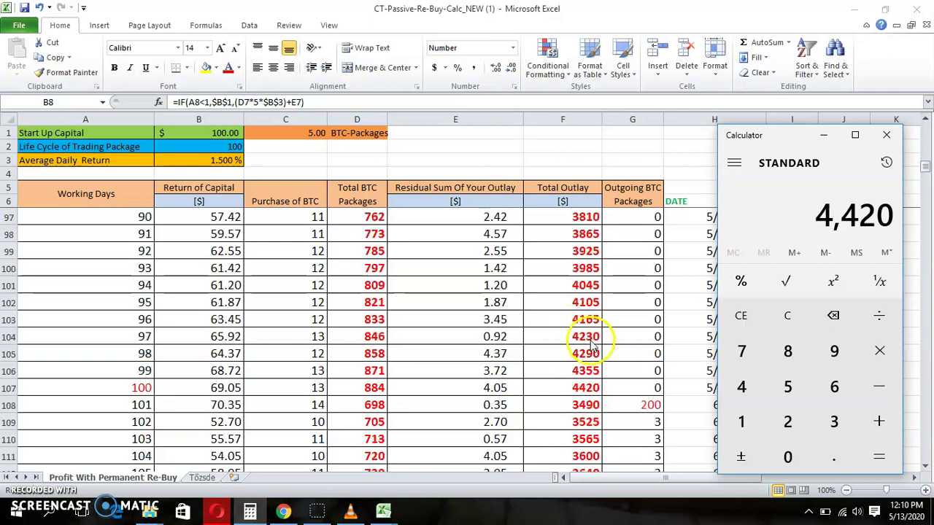
scroll(592, 345, "up", 17)
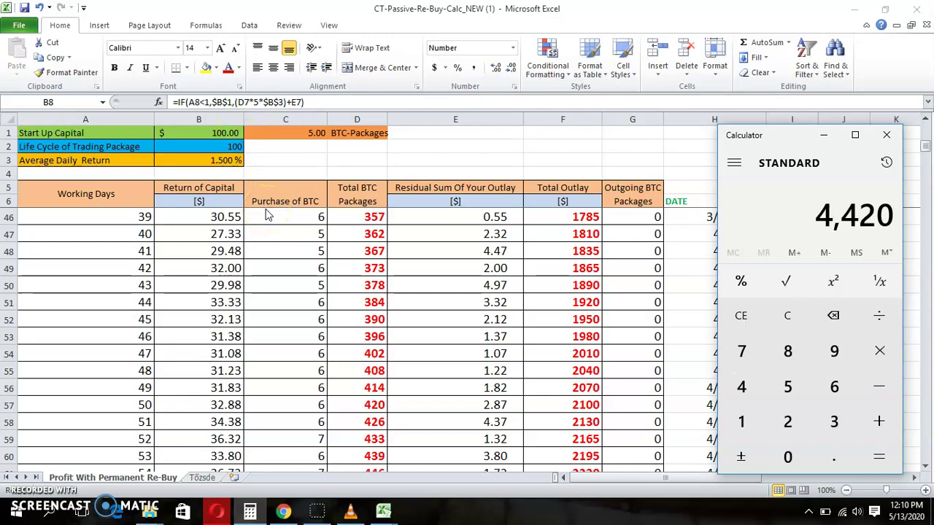
scroll(219, 288, "up", 13)
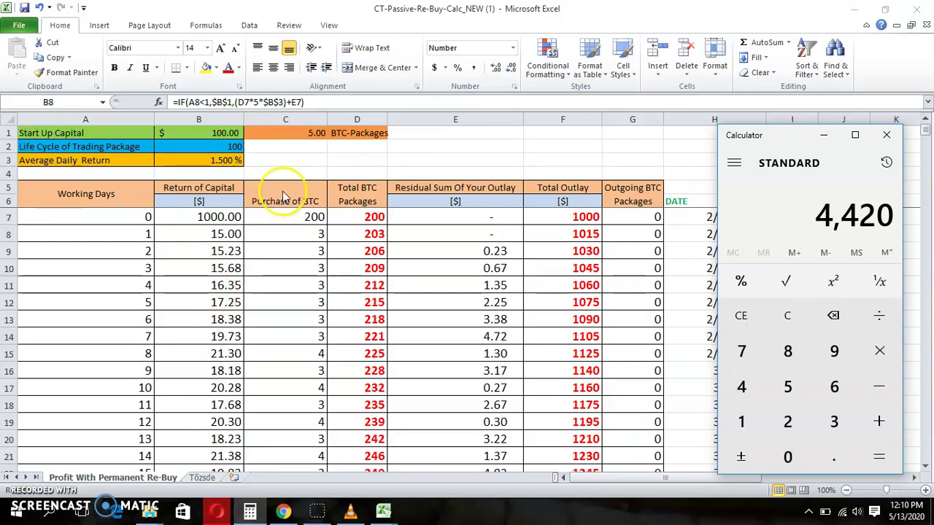
left_click(195, 217)
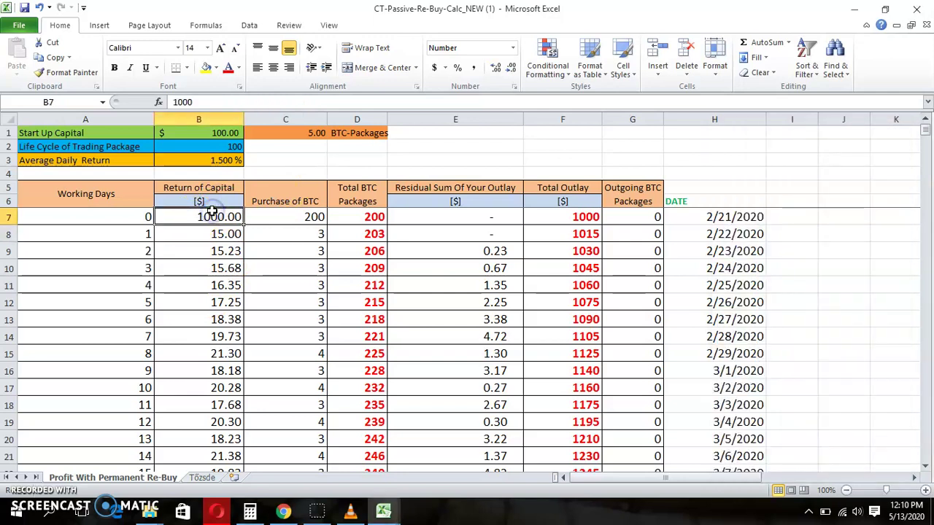
type("5000")
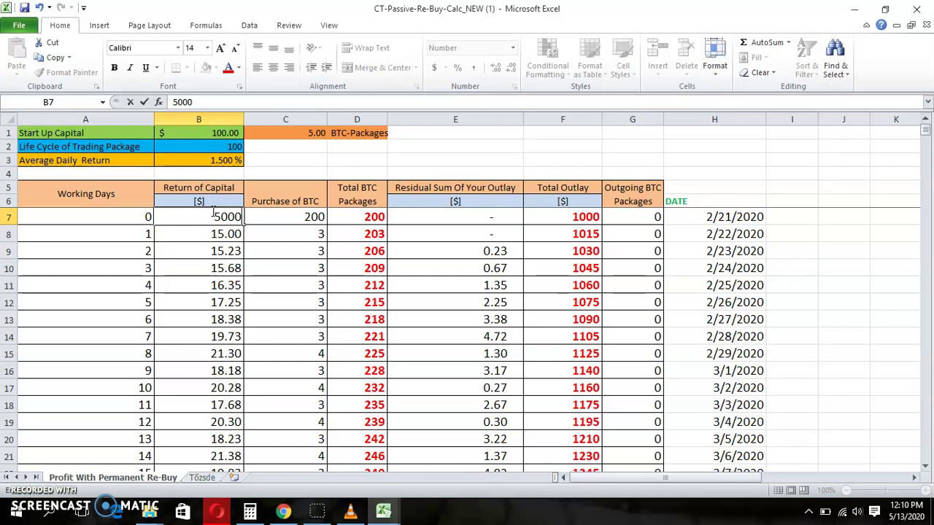
key("Return")
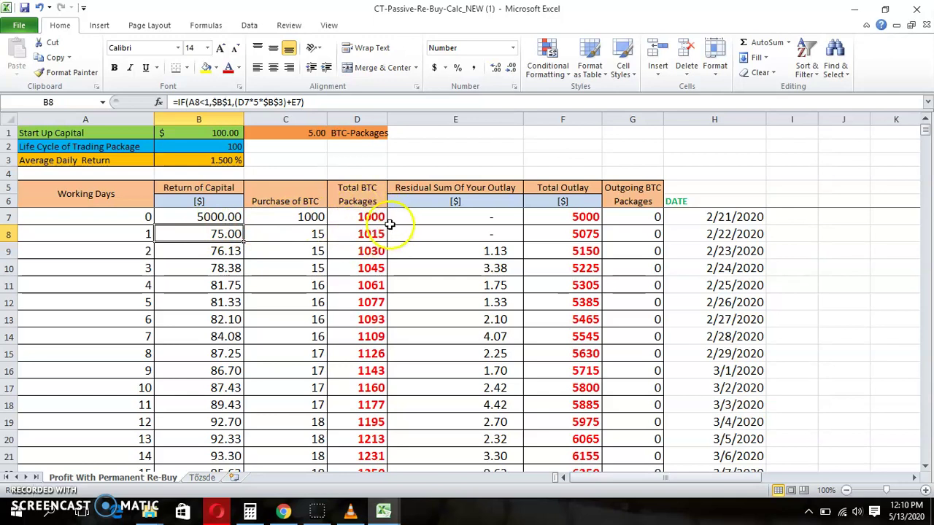
- Check the 5000 dollar projection around working day 100 and switch to Opera with the Facebook group's rebuy calculator post
scroll(375, 214, "down", 20)
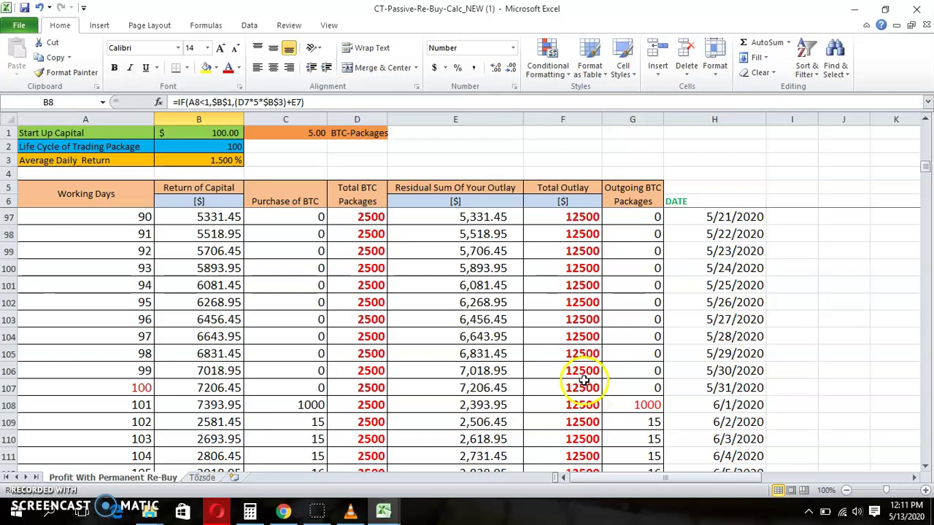
scroll(582, 380, "up", 20)
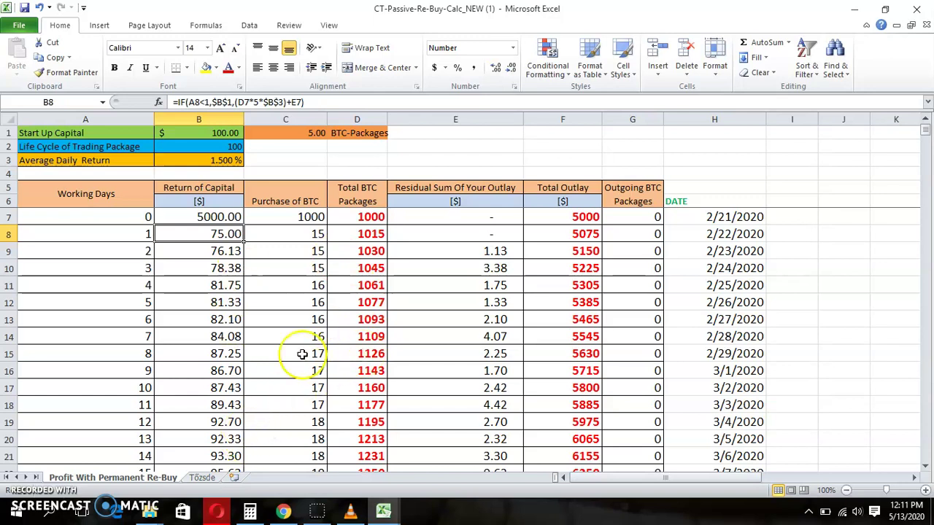
left_click(214, 513)
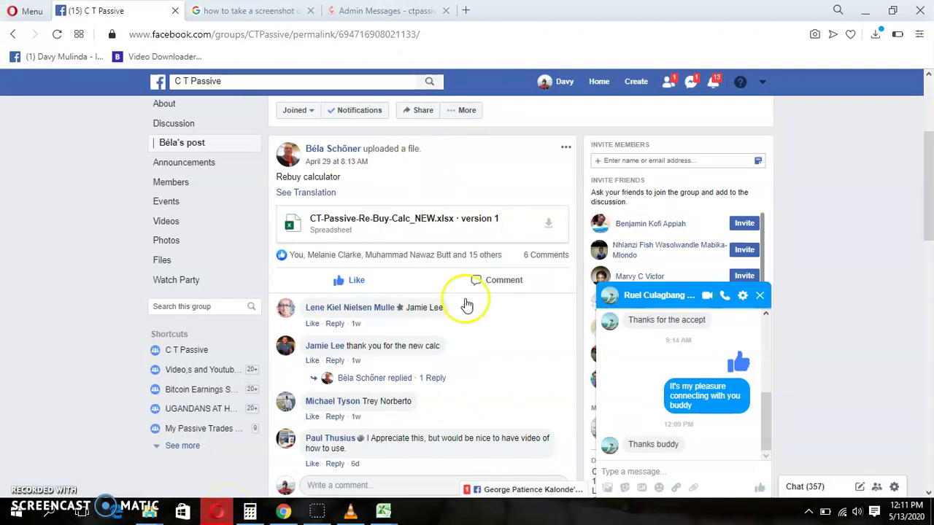
- Open the Files section of the C T Passive group and close the chat window covering the file list
scroll(462, 354, "up", 3)
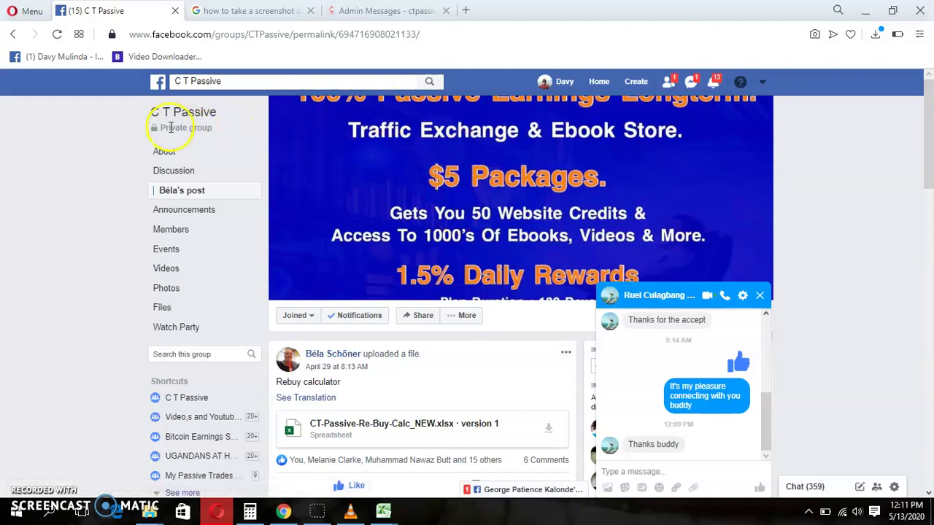
left_click(174, 309)
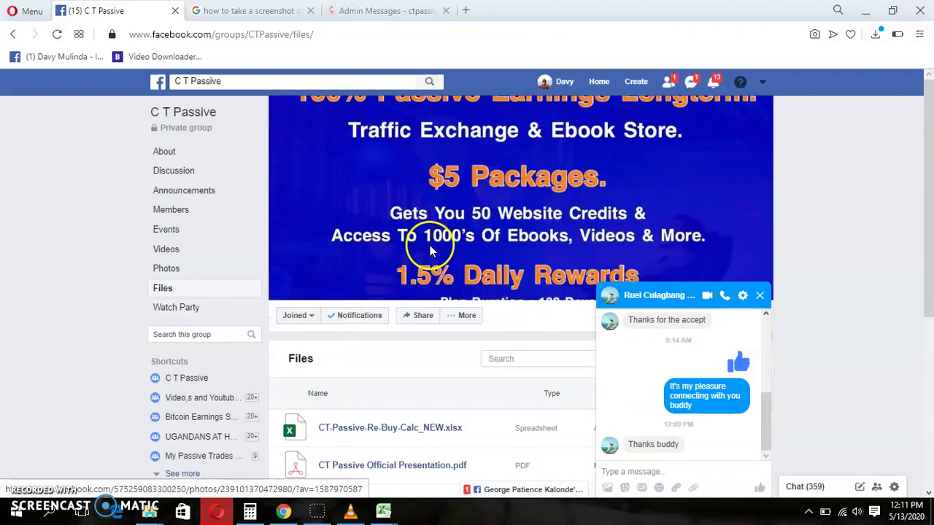
scroll(432, 248, "down", 3)
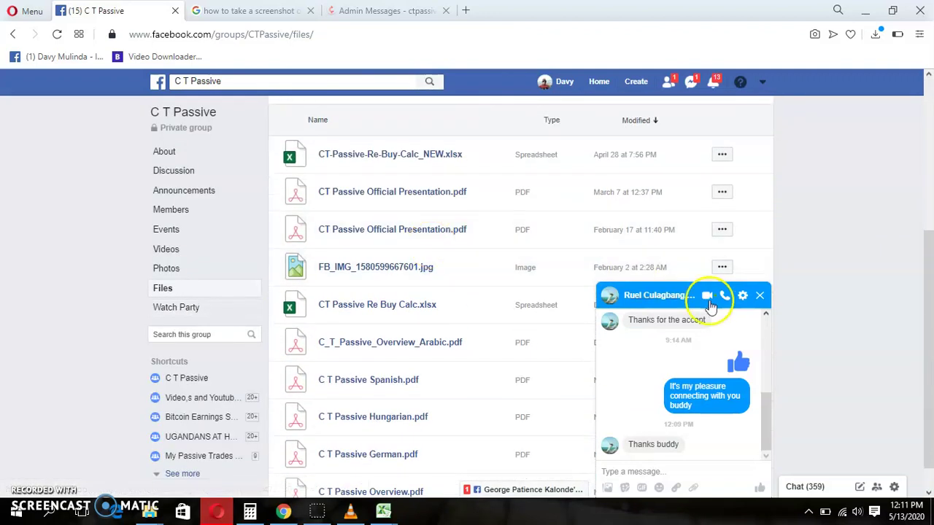
left_click(760, 295)
scroll(461, 265, "up", 3)
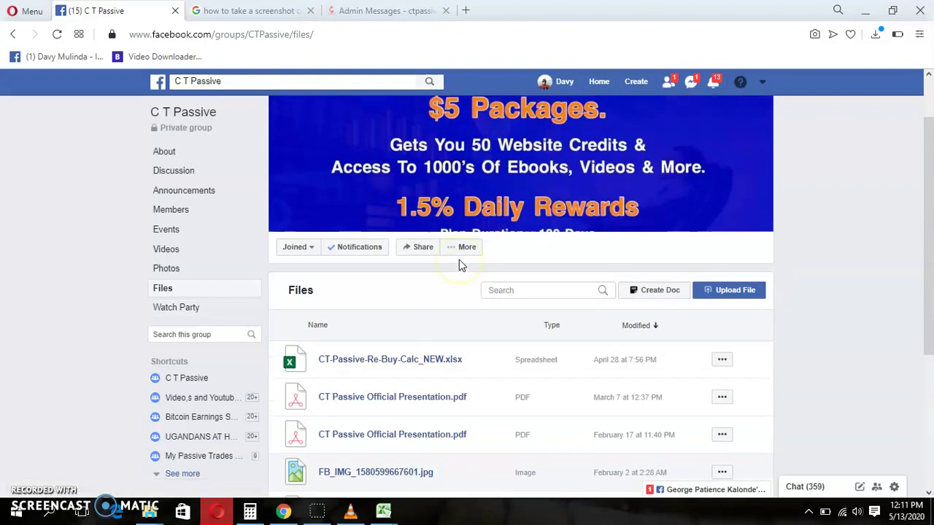
- Find CT-Passive-Re-Buy-Calc_NEW.xlsx in the group's file list and open its post to view the attachment and comments
scroll(460, 265, "down", 2)
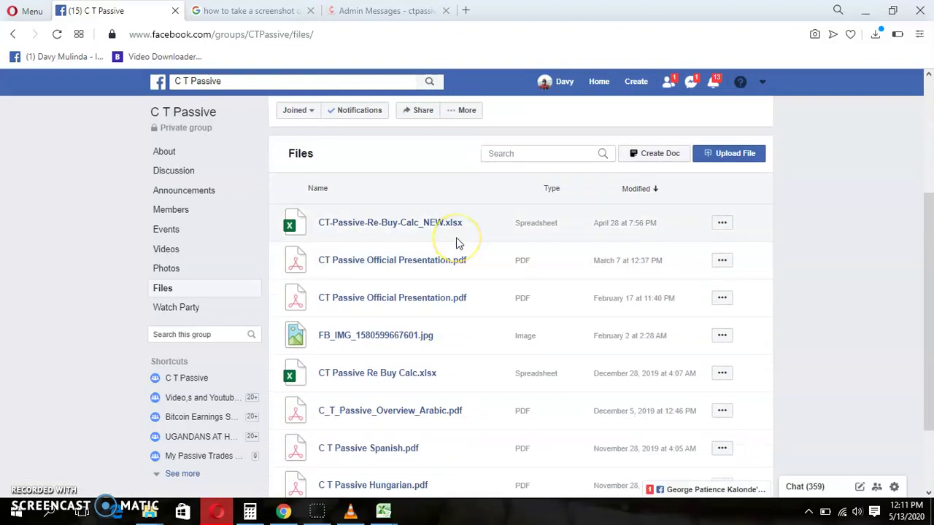
scroll(457, 243, "up", 2)
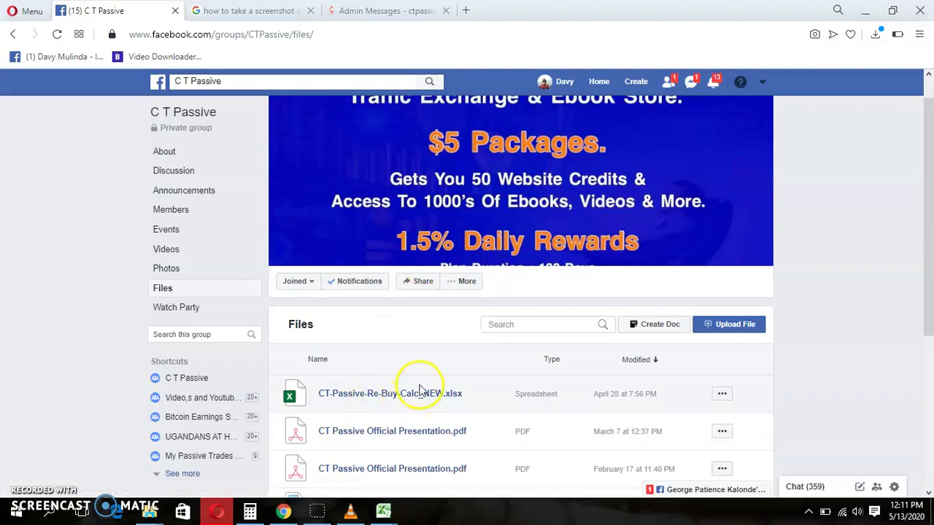
scroll(419, 390, "down", 2)
left_click(388, 259)
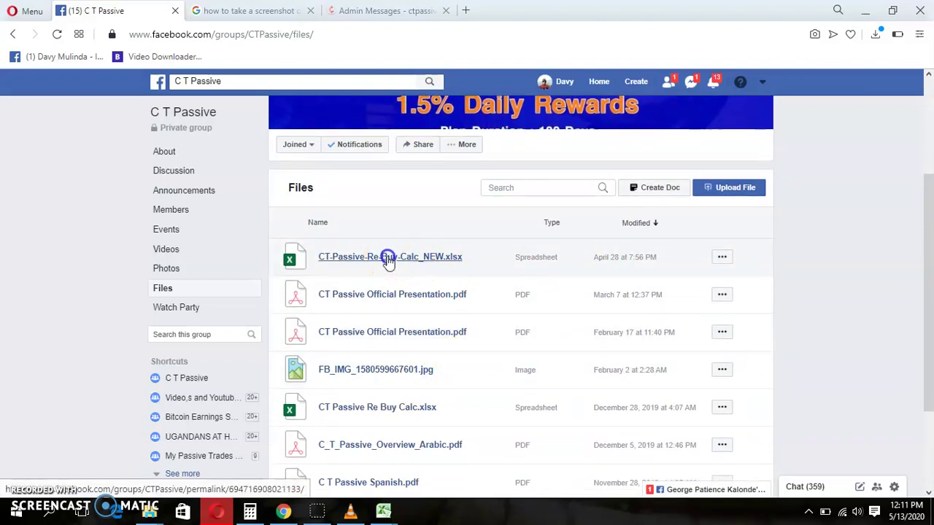
scroll(452, 281, "down", 2)
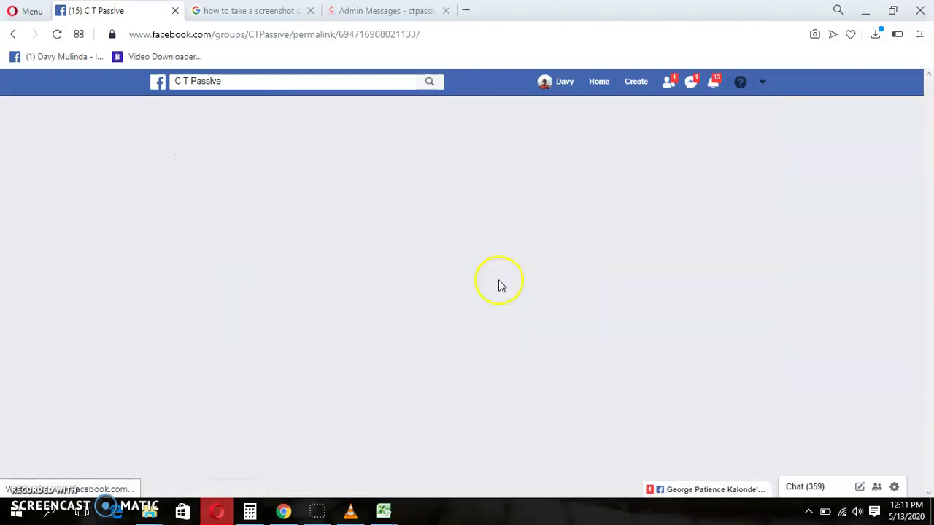
scroll(475, 270, "down", 3)
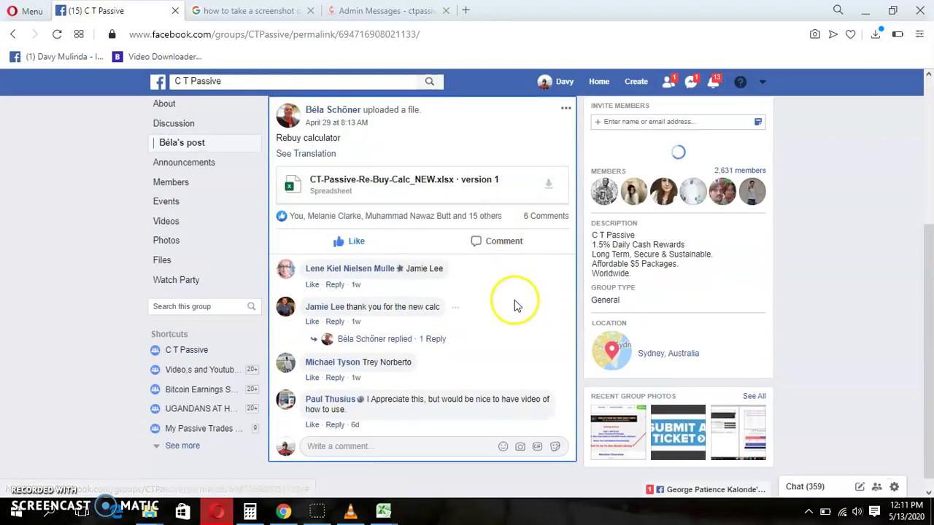
scroll(533, 284, "up", 1)
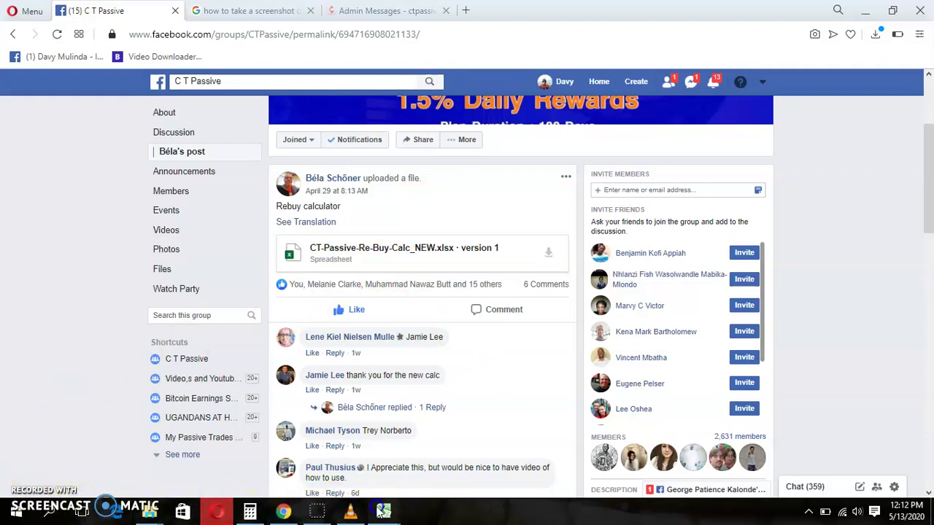
- Switch to Excel with the CT-Passive-Re-Buy-Calc_NEW workbook
mouse_move(383, 512)
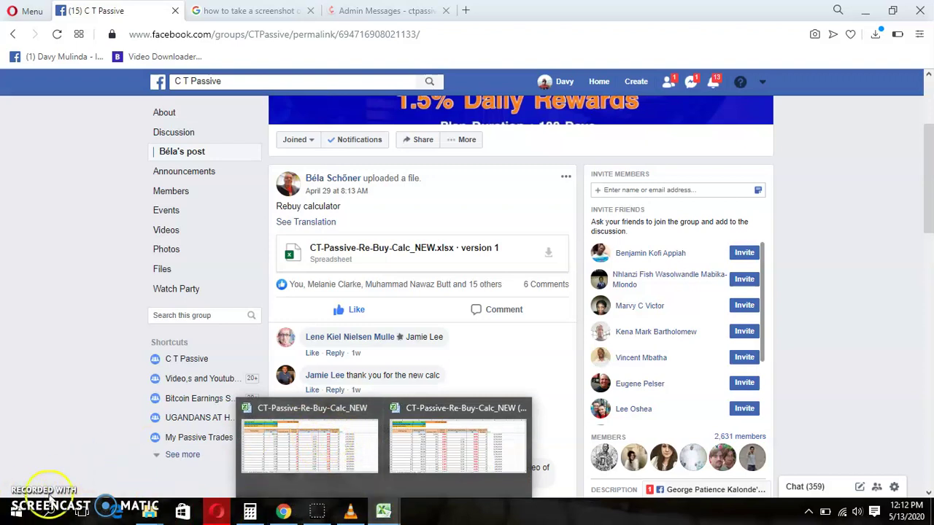
left_click(267, 457)
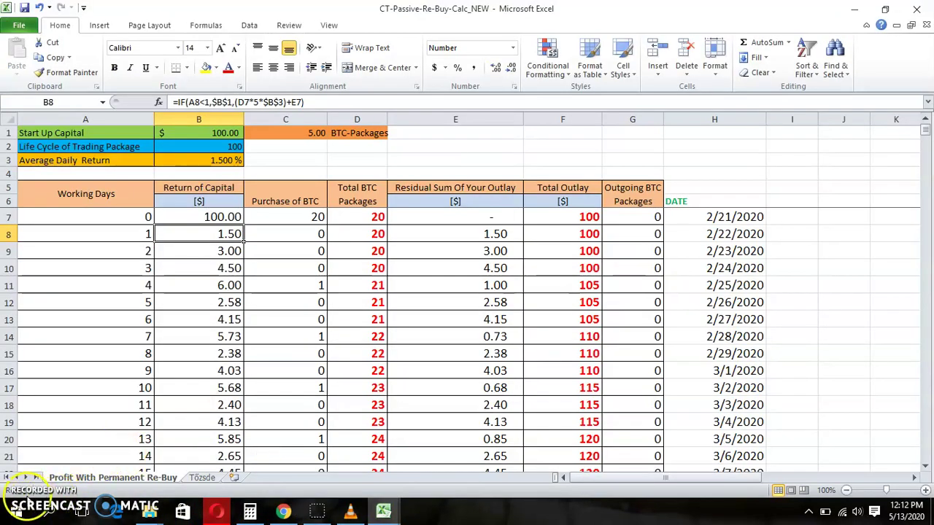